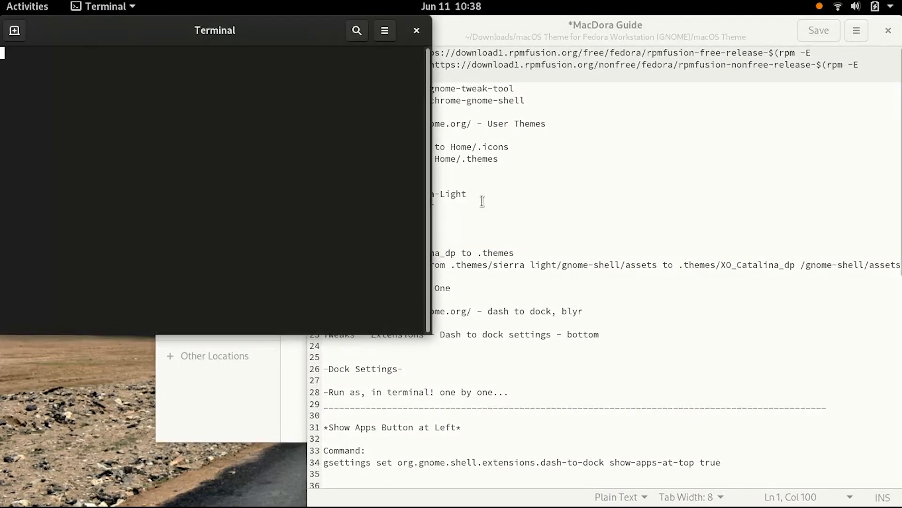
# Copy the RPM Fusion repository install command from line 1 of the MacDora Guide
pyautogui.moveTo(166, 35); pyautogui.dragTo(446, 121)
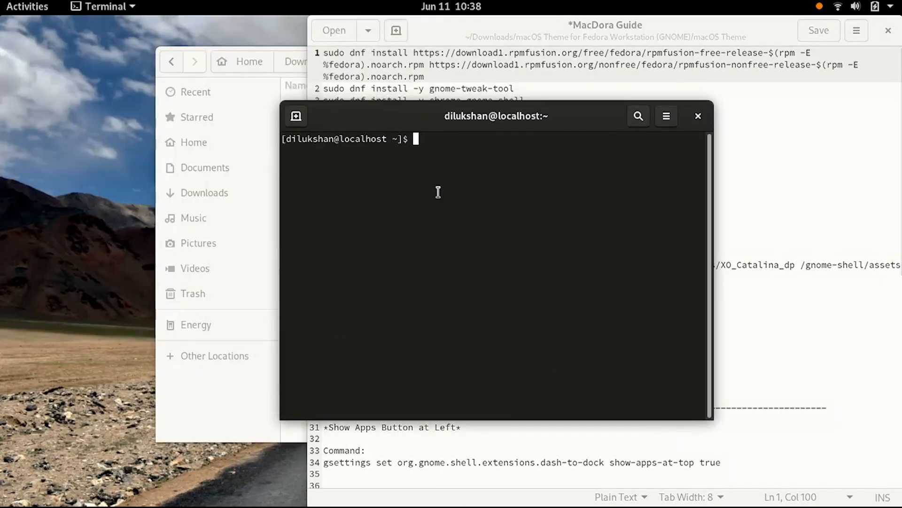
pyautogui.moveTo(435, 75); pyautogui.dragTo(323, 48)
pyautogui.rightClick(353, 54)
pyautogui.click(378, 116)
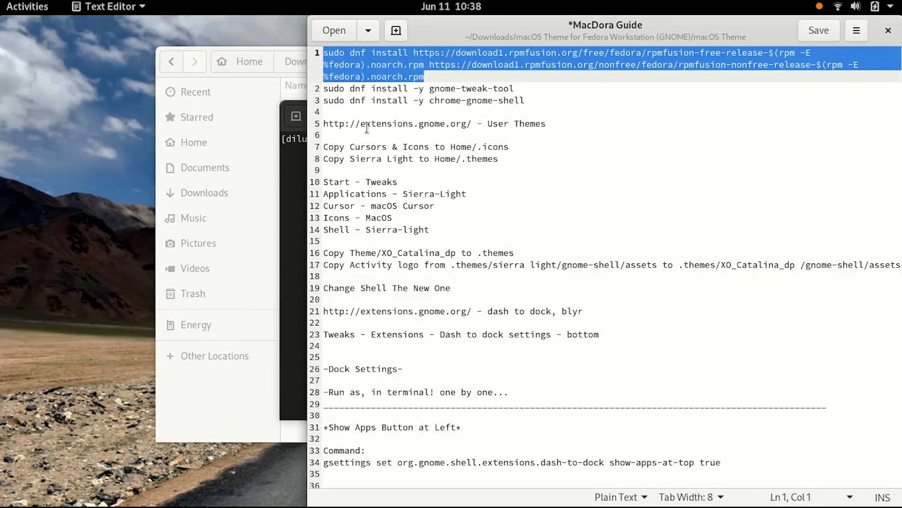
# Paste the RPM Fusion install command into the terminal, run it, and enter the sudo password
pyautogui.click(296, 184)
pyautogui.rightClick(388, 222)
pyautogui.click(420, 268)
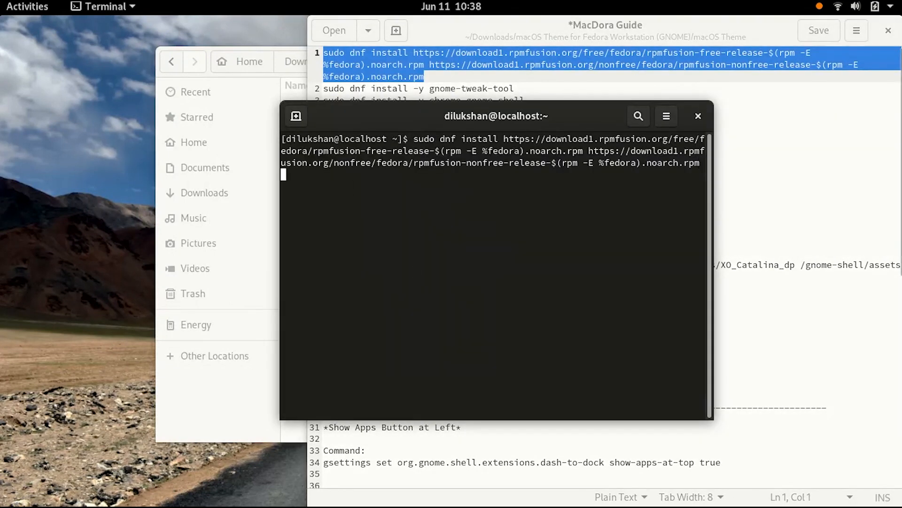
pyautogui.press('Return')
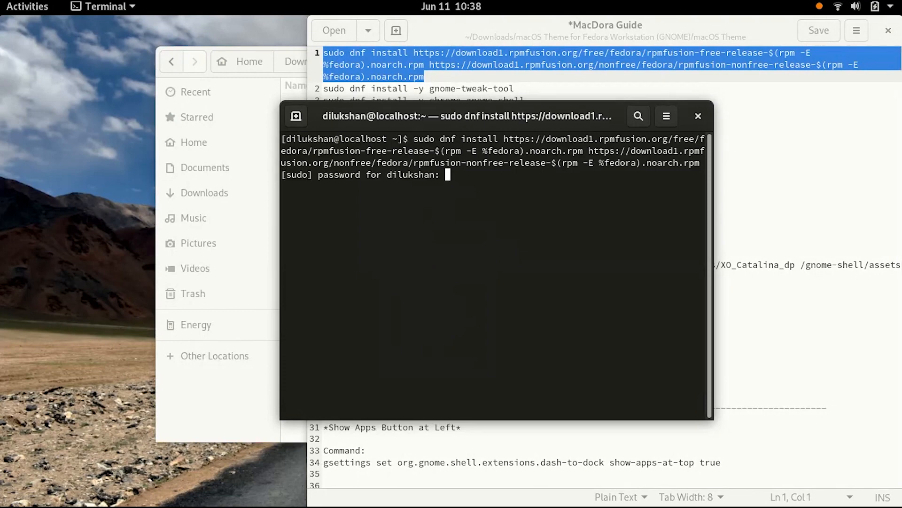
pyautogui.press('Return')
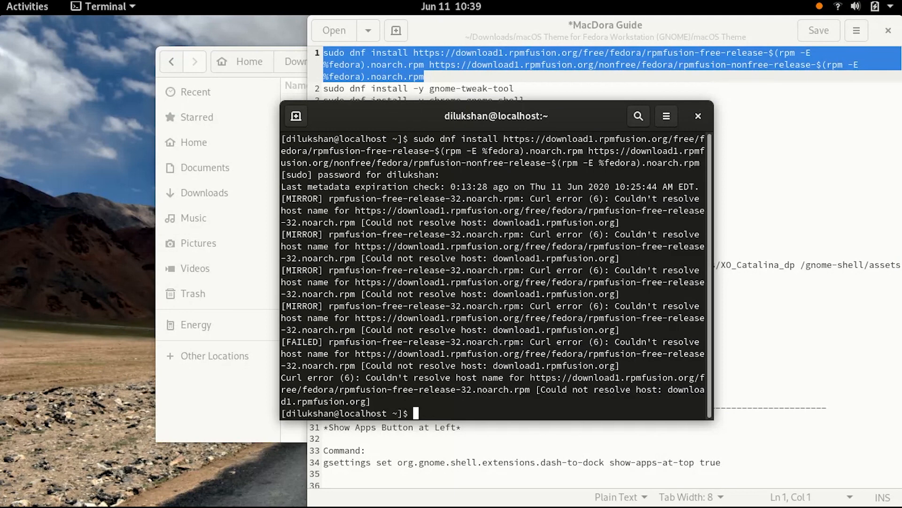
# Copy the gnome-tweak-tool install command from the guide and run it in the terminal
pyautogui.click(530, 90)
pyautogui.moveTo(529, 91); pyautogui.dragTo(318, 91)
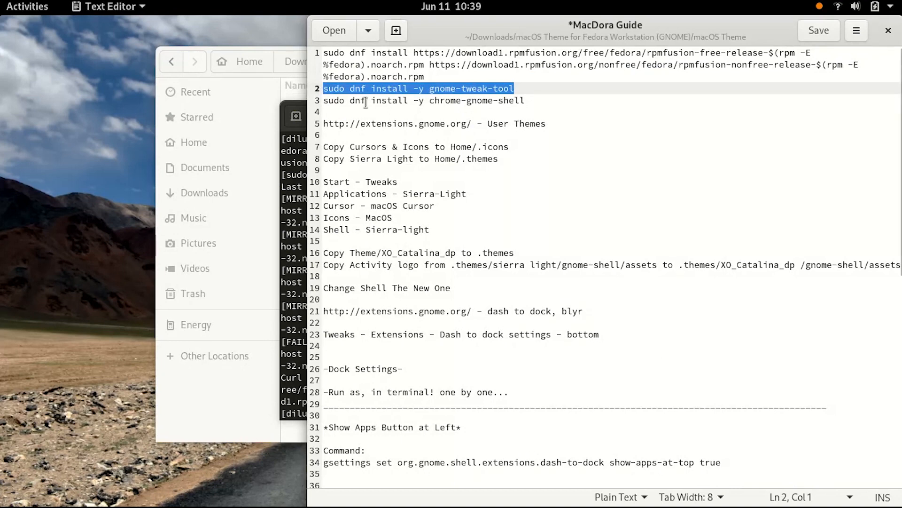
pyautogui.click(278, 186)
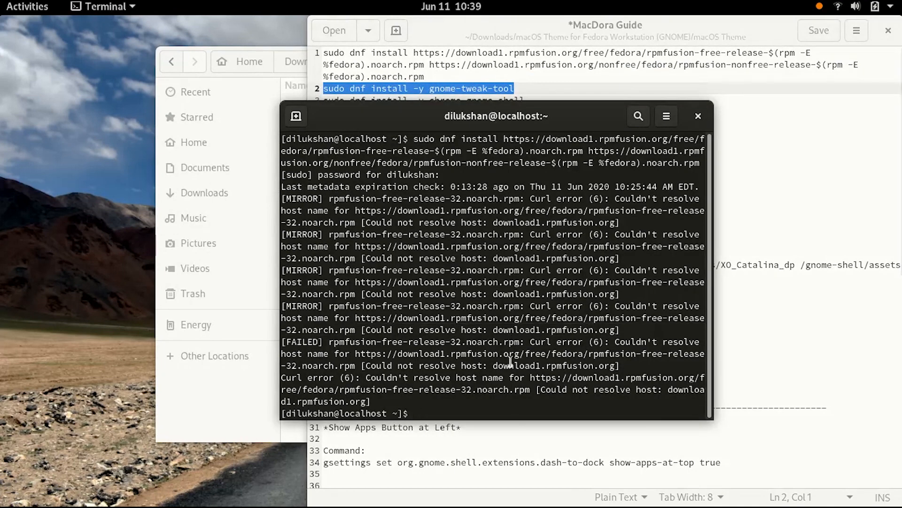
pyautogui.rightClick(514, 413)
pyautogui.click(546, 306)
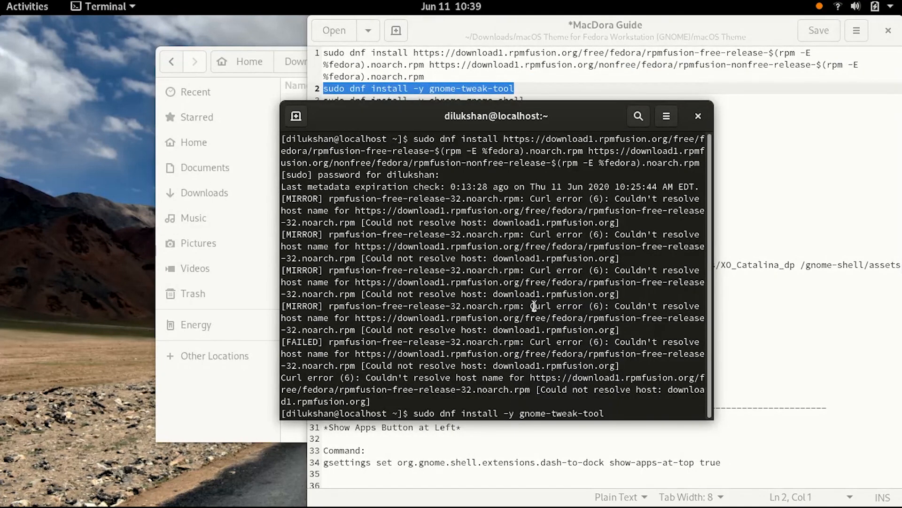
pyautogui.press('Return')
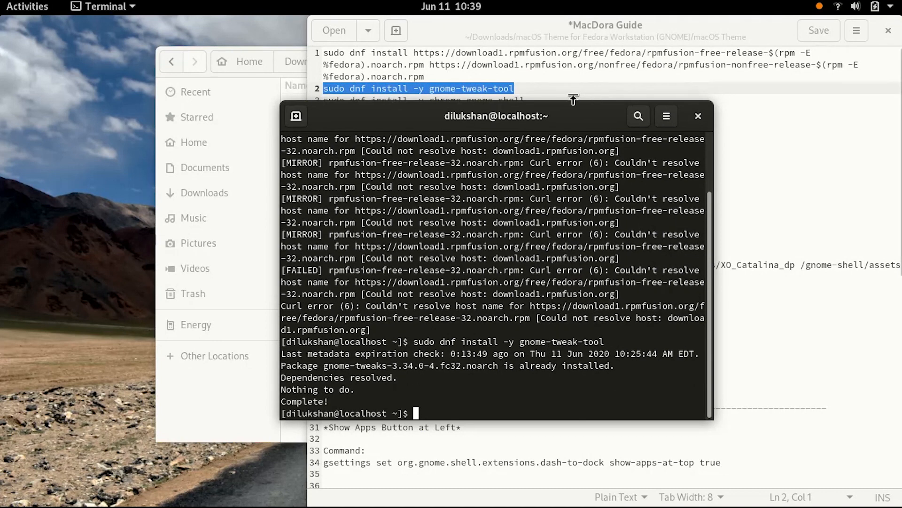
# Copy the chrome-gnome-shell install command from the guide and run it in the terminal
pyautogui.click(870, 209)
pyautogui.moveTo(633, 108); pyautogui.dragTo(310, 102)
pyautogui.rightClick(372, 103)
pyautogui.click(400, 169)
pyautogui.click(281, 333)
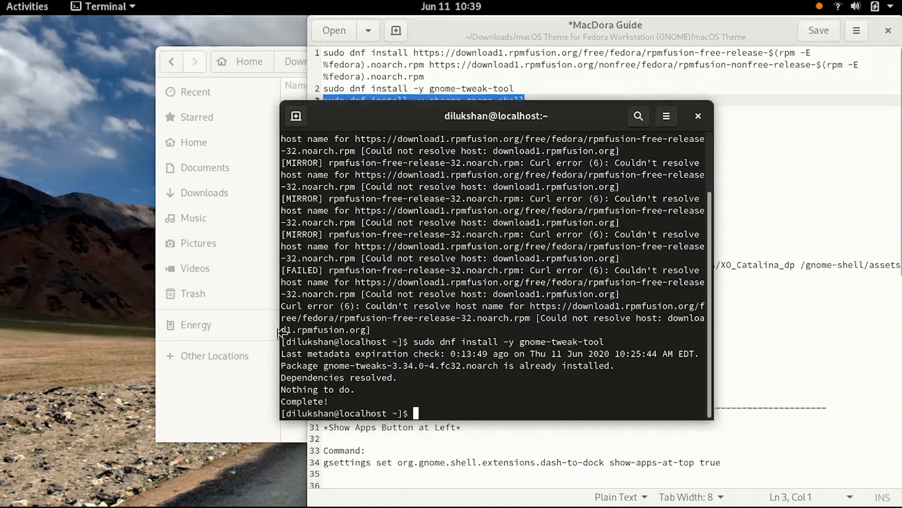
pyautogui.rightClick(407, 409)
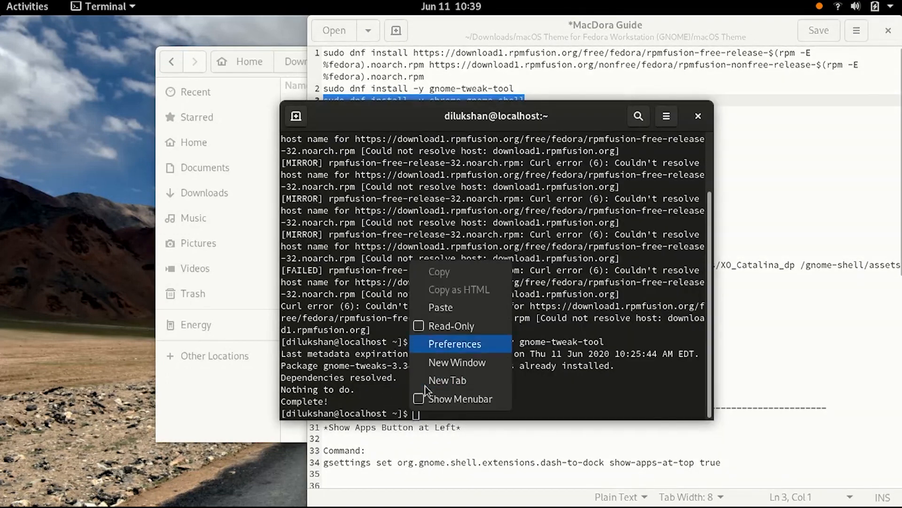
pyautogui.click(430, 307)
pyautogui.press('Return')
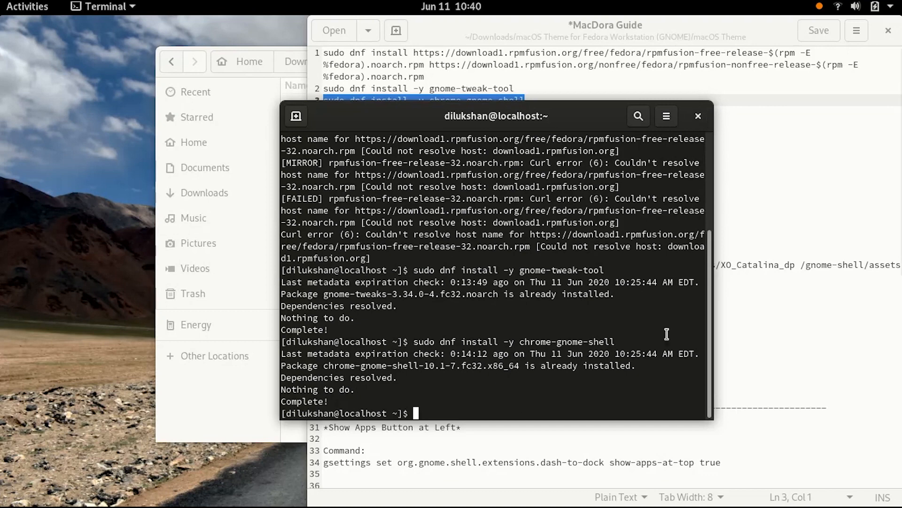
pyautogui.click(699, 115)
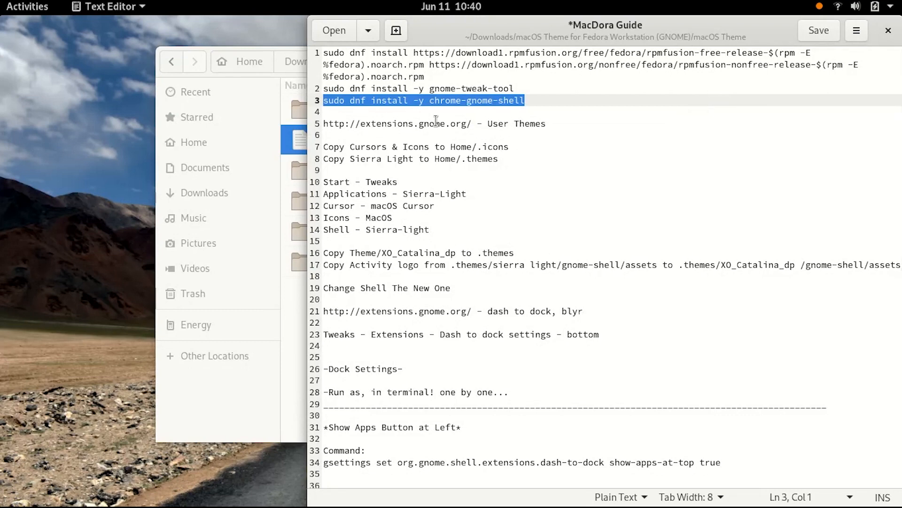
pyautogui.moveTo(473, 123); pyautogui.dragTo(319, 129)
pyautogui.rightClick(341, 124)
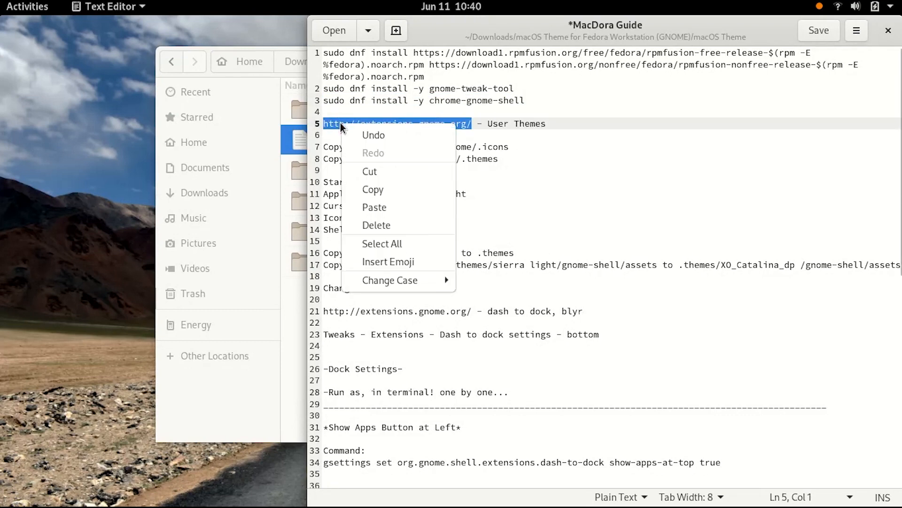
pyautogui.click(373, 189)
# Open Firefox and paste the copied address to go to extensions.gnome.org
pyautogui.moveTo(2, 9)
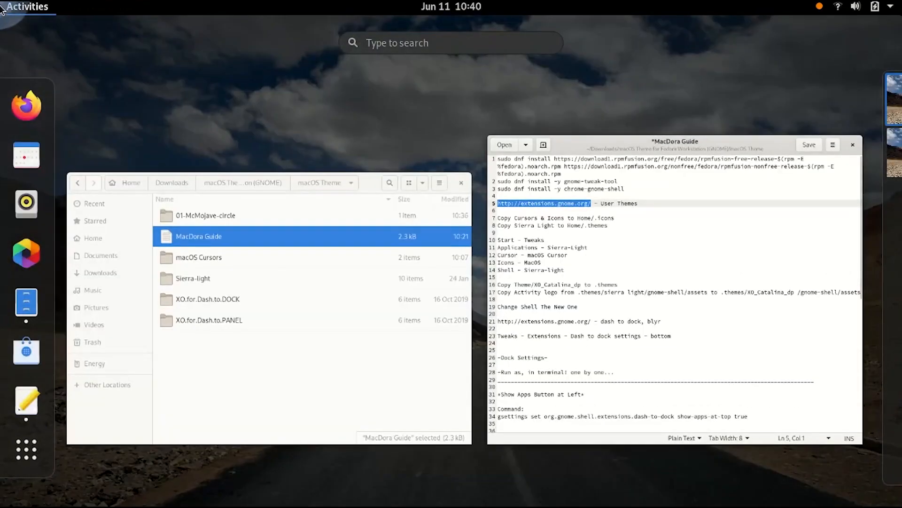
pyautogui.click(25, 106)
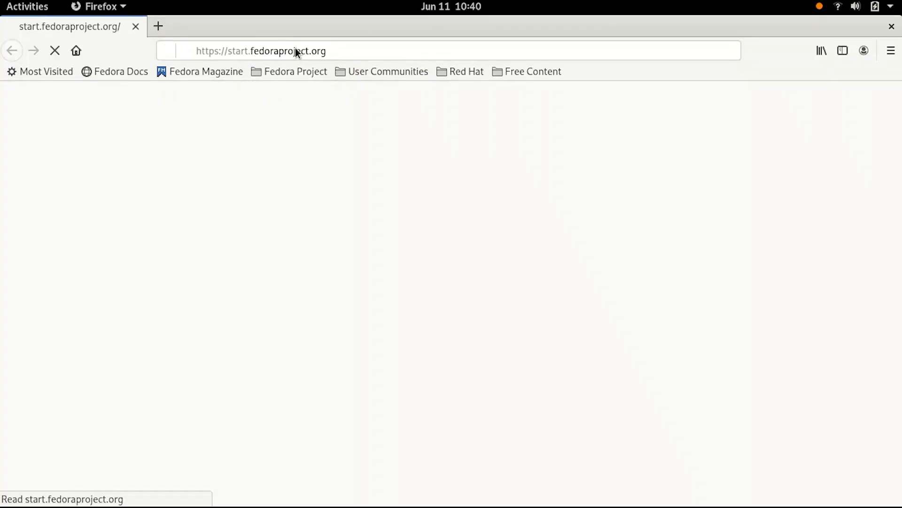
pyautogui.click(295, 49)
pyautogui.rightClick(303, 56)
pyautogui.click(336, 131)
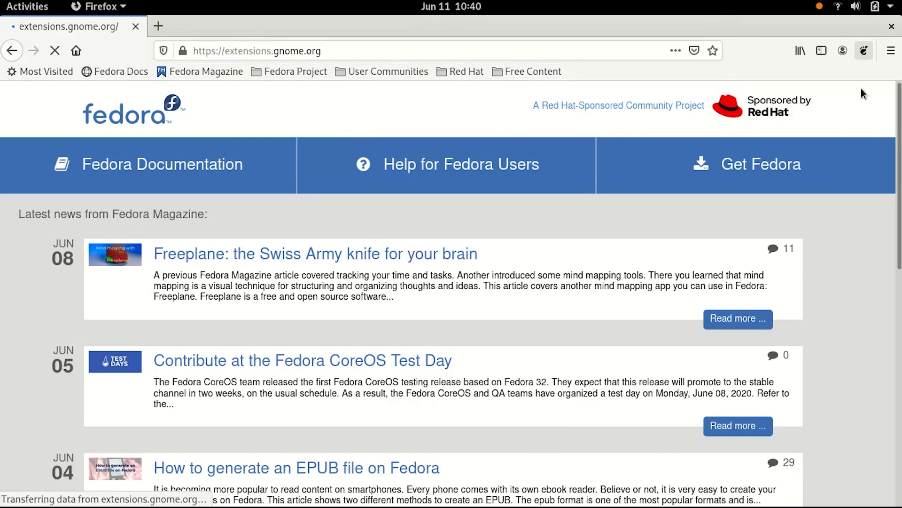
# Open the User Themes extension page to check its switch, then close the browser
pyautogui.rightClick(864, 50)
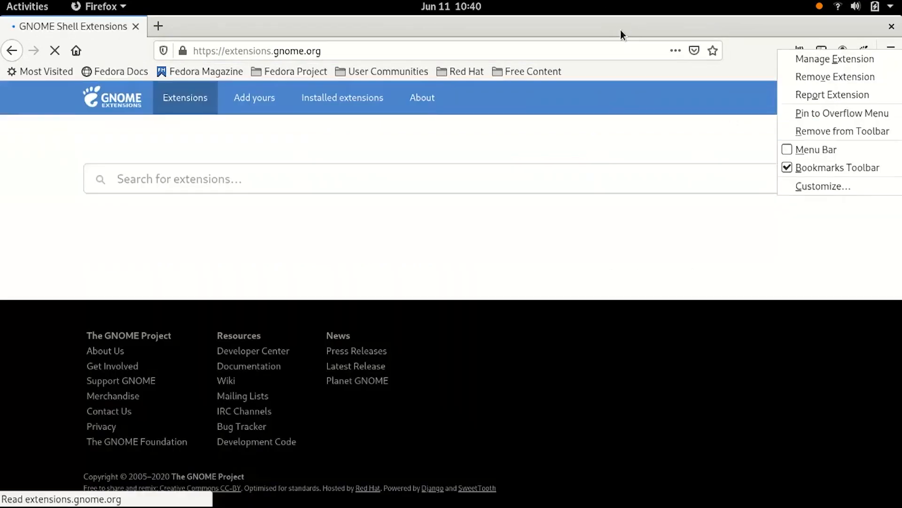
pyautogui.click(621, 31)
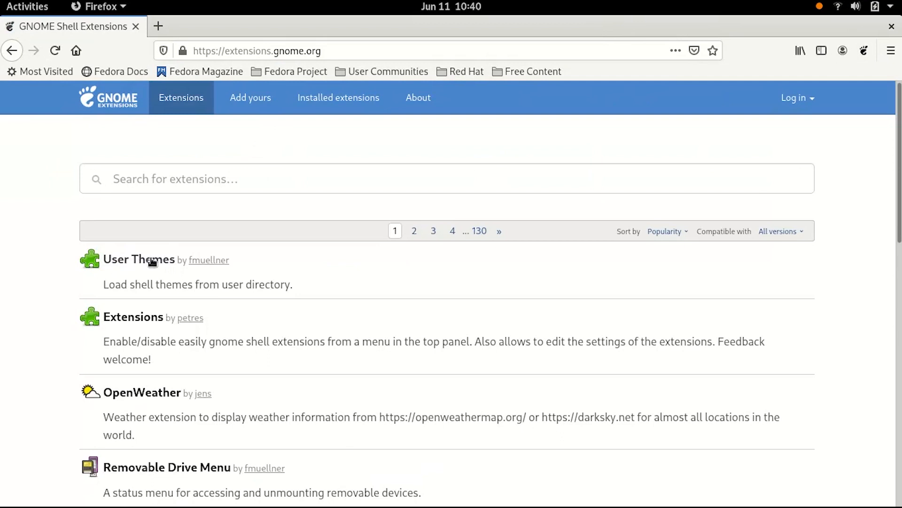
pyautogui.click(142, 261)
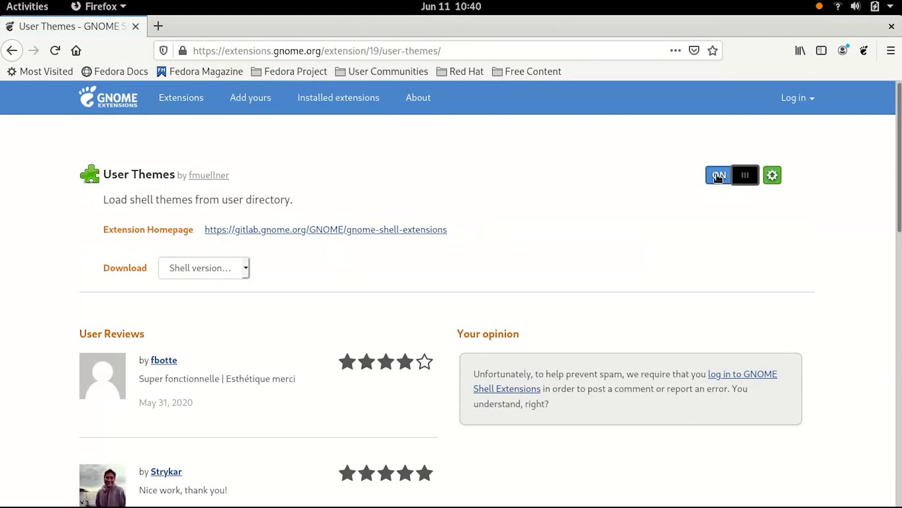
pyautogui.click(891, 26)
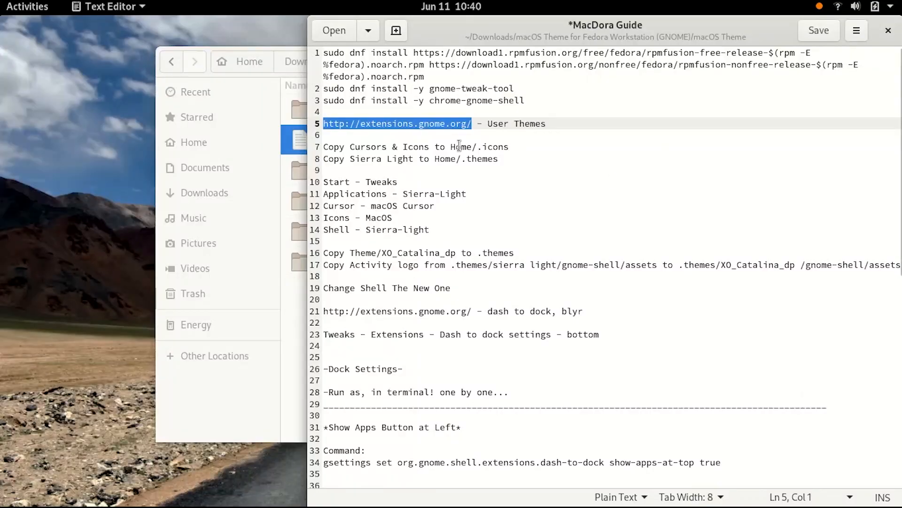
# Copy the 01-McMojave-circle and macOS Cursors folders from the macOS Theme folder
pyautogui.moveTo(351, 147); pyautogui.dragTo(472, 148)
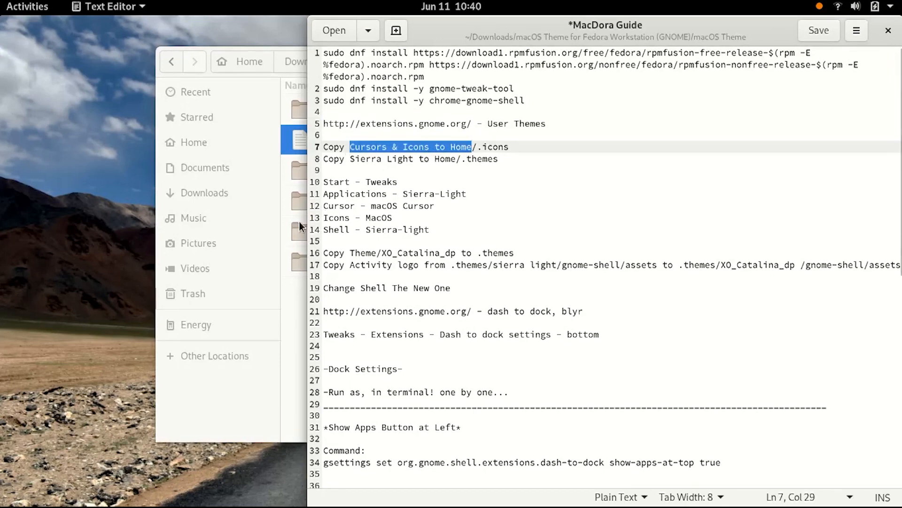
pyautogui.click(294, 307)
pyautogui.click(293, 307)
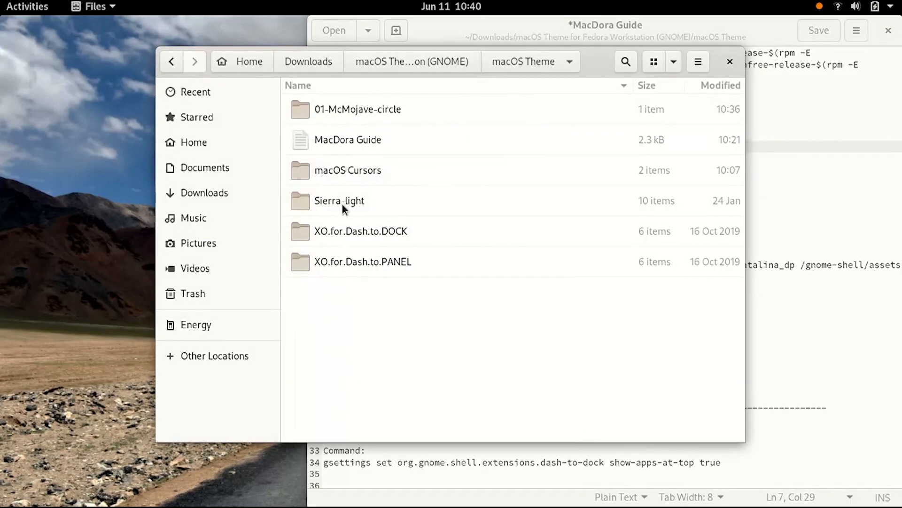
pyautogui.click(343, 170)
pyautogui.keyDown('ctrl'); pyautogui.click(340, 112); pyautogui.keyUp('ctrl')
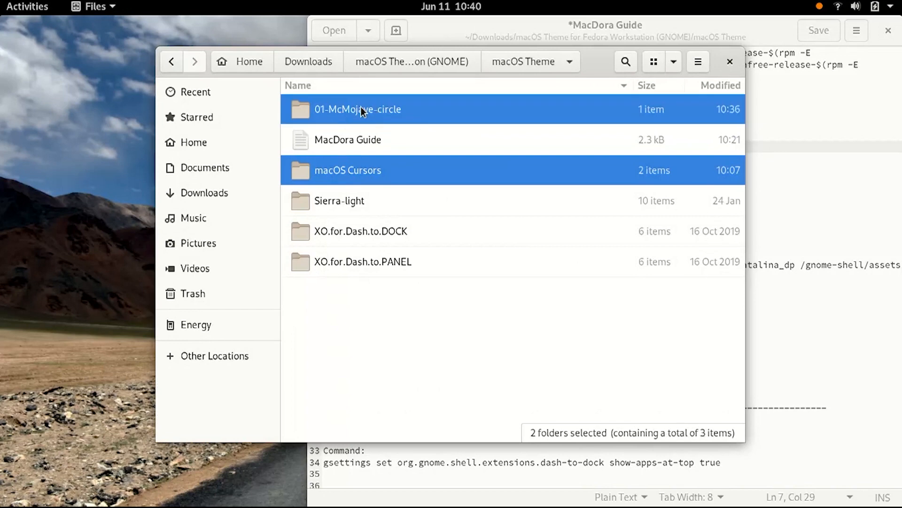
pyautogui.rightClick(361, 107)
pyautogui.click(377, 229)
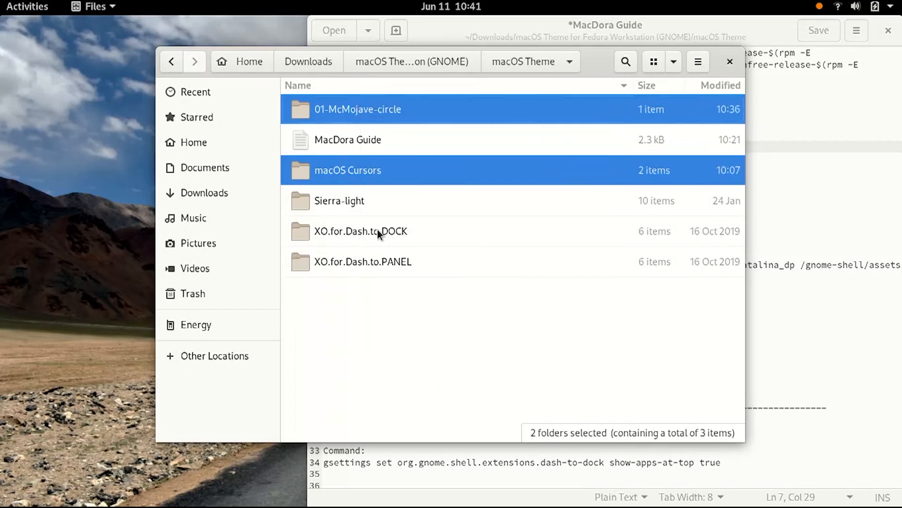
# Create a new hidden folder named .icons in the Home folder
pyautogui.click(195, 148)
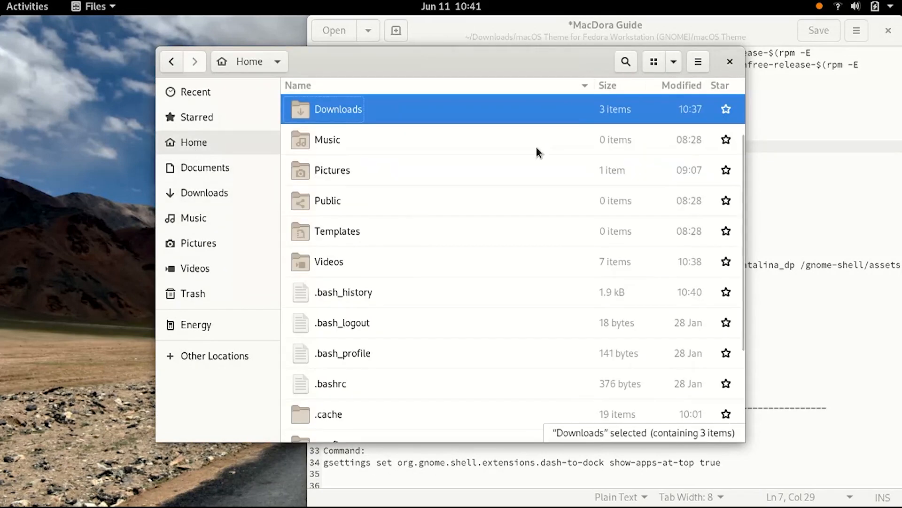
pyautogui.click(698, 62)
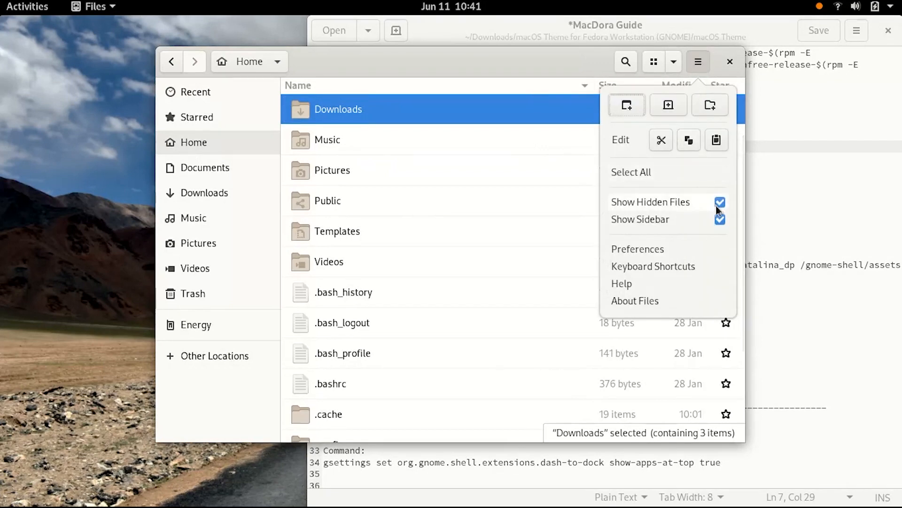
pyautogui.click(566, 238)
pyautogui.scroll(-5, 567, 238)
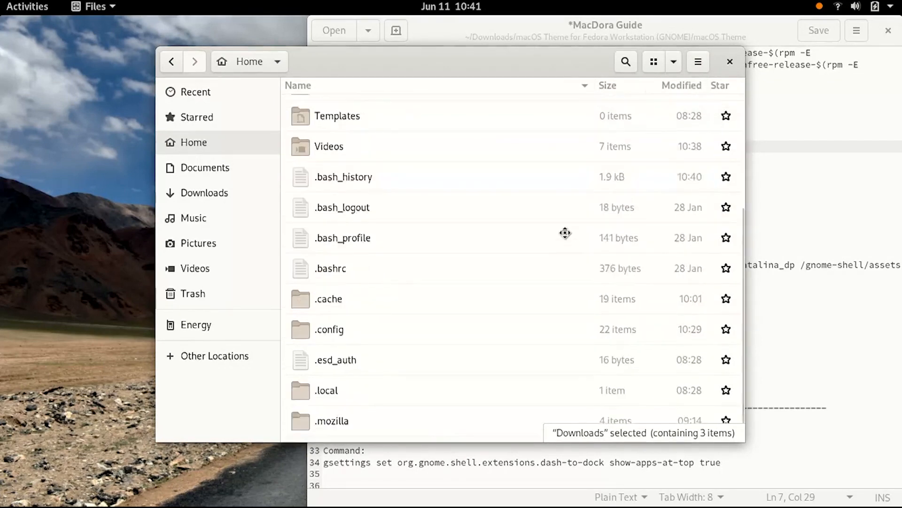
pyautogui.click(699, 62)
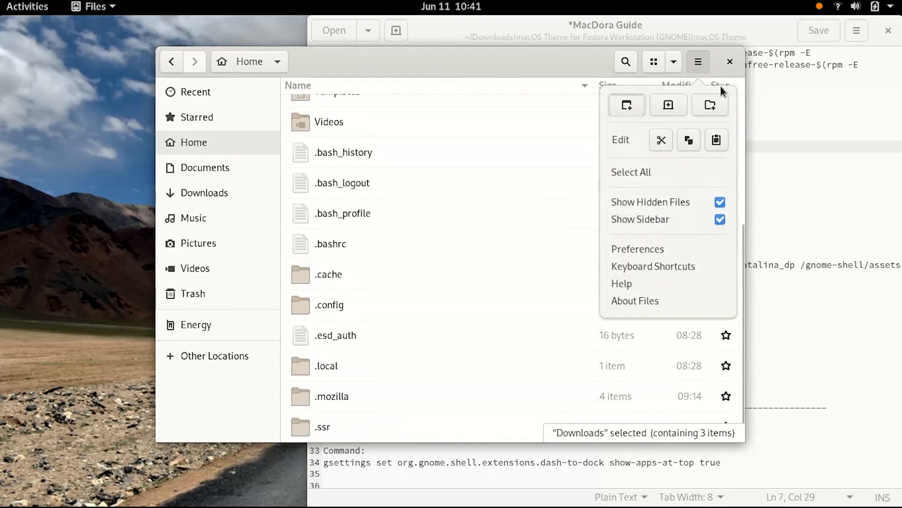
pyautogui.click(709, 104)
pyautogui.write('.i')
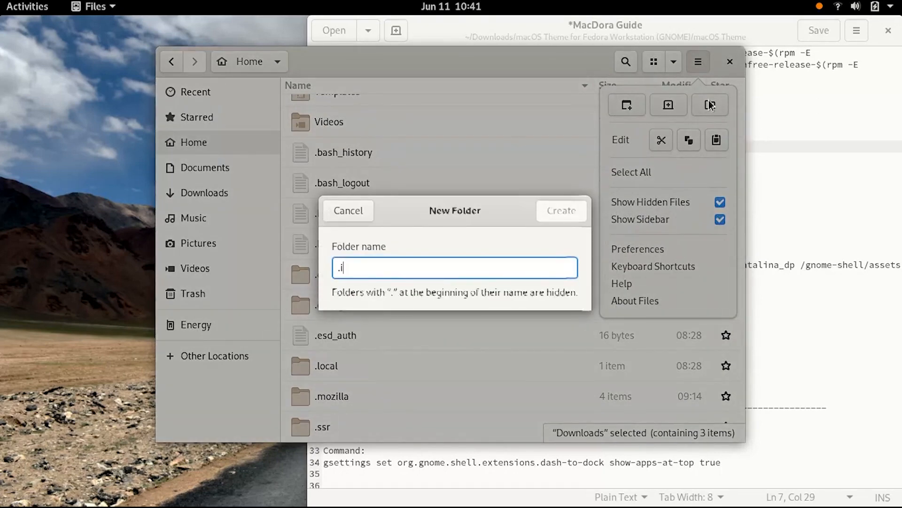
pyautogui.write('xoons')
pyautogui.click(554, 209)
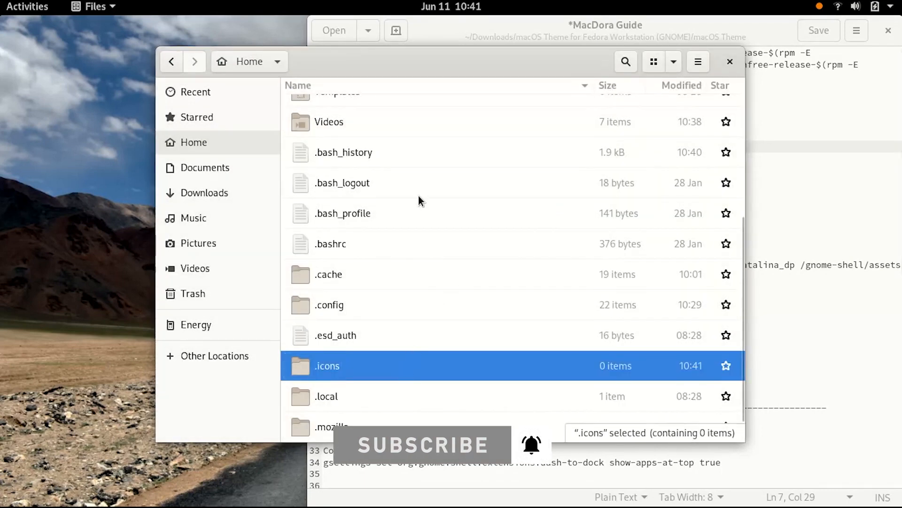
# Open the .icons folder and paste the copied icon and cursor folders into it
pyautogui.doubleClick(369, 375)
pyautogui.rightClick(393, 248)
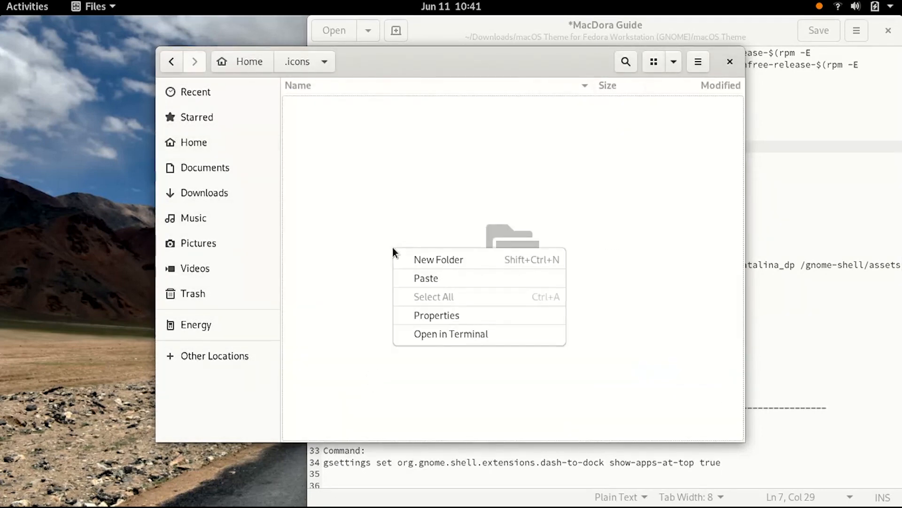
pyautogui.click(424, 281)
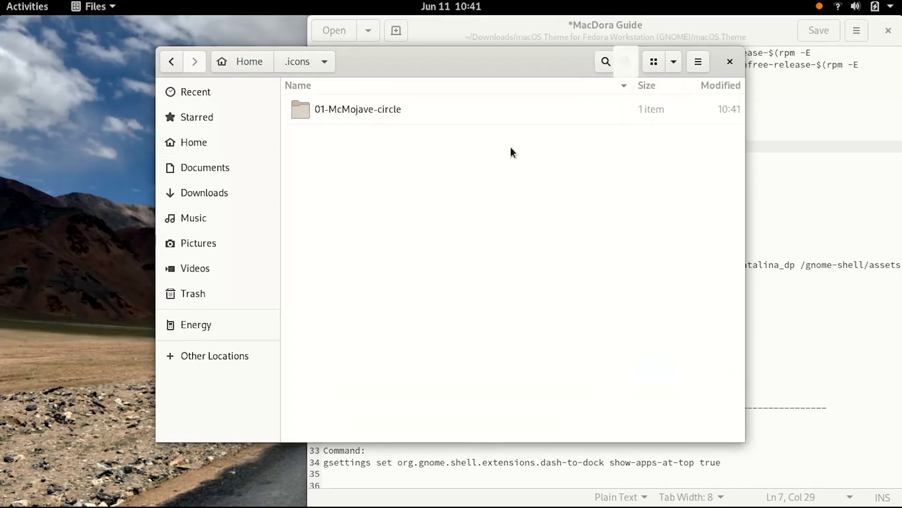
pyautogui.click(626, 61)
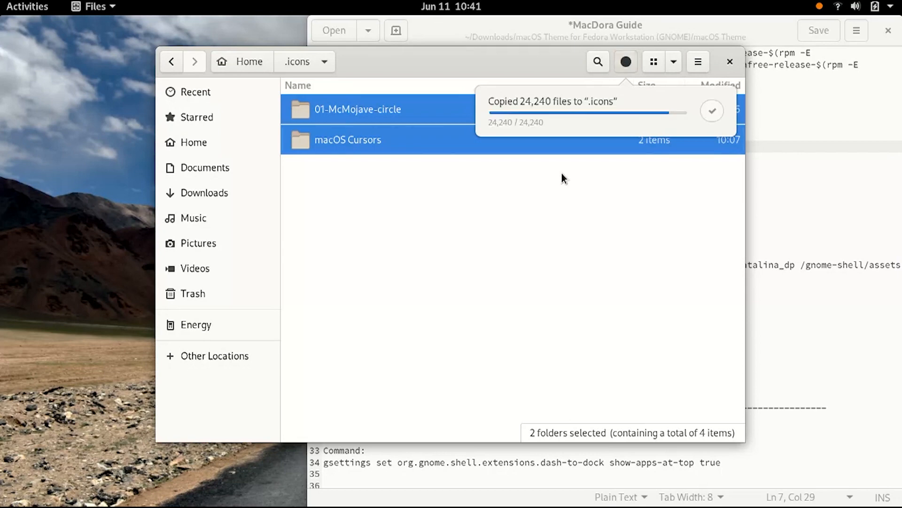
# Return to the macOS Theme folder and copy the Sierra-light folder
pyautogui.click(191, 194)
pyautogui.doubleClick(338, 140)
pyautogui.doubleClick(331, 108)
pyautogui.click(331, 108)
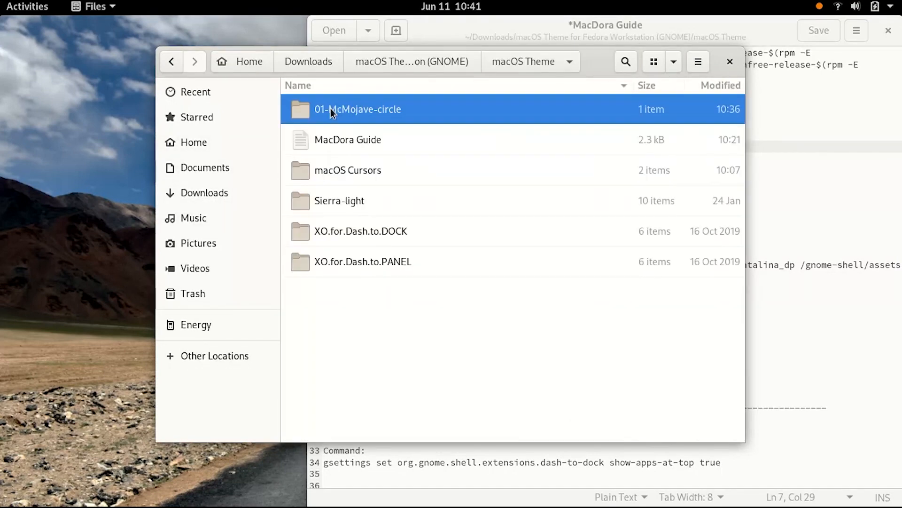
pyautogui.click(894, 159)
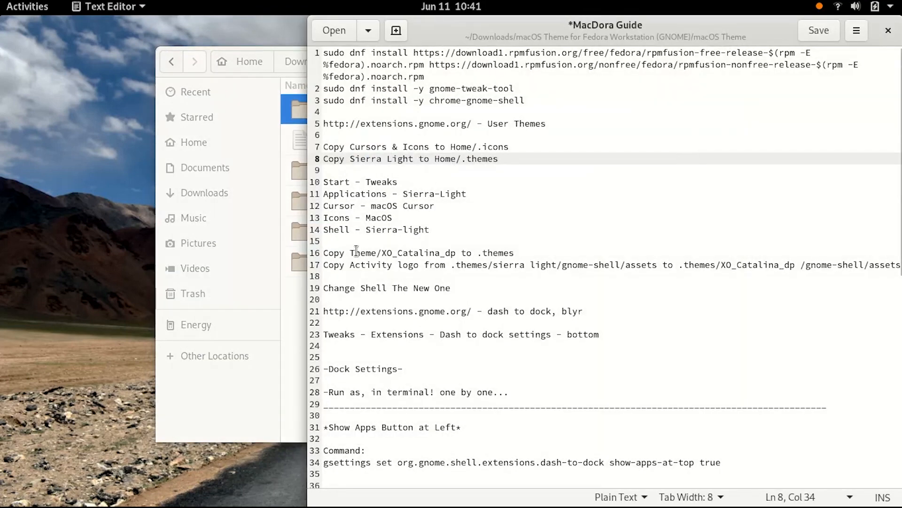
pyautogui.click(291, 280)
pyautogui.click(337, 204)
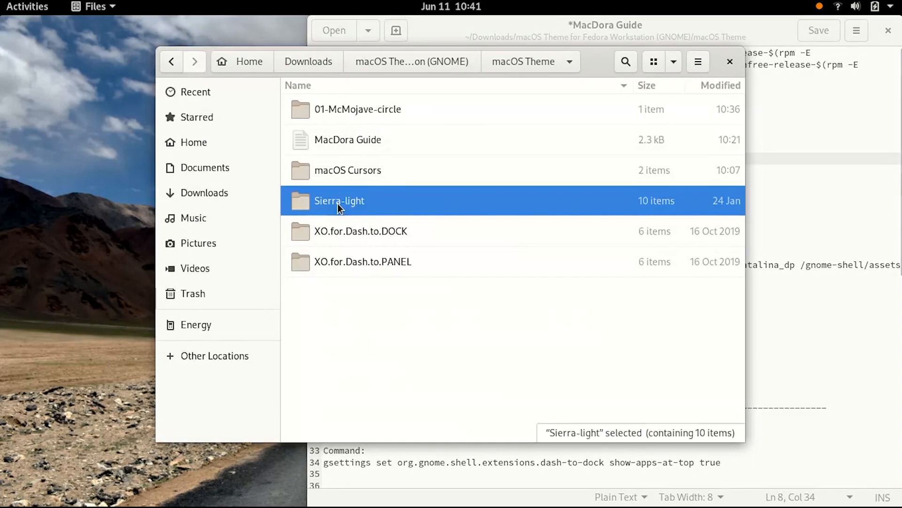
pyautogui.rightClick(337, 204)
pyautogui.click(367, 307)
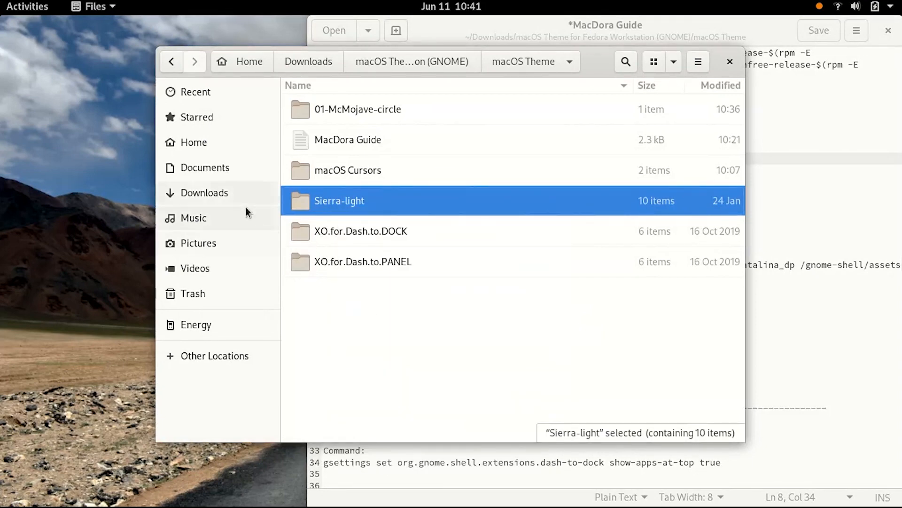
# Create a new hidden folder named .themes in the Home folder
pyautogui.click(201, 145)
pyautogui.click(698, 62)
pyautogui.click(710, 97)
pyautogui.write('.themes')
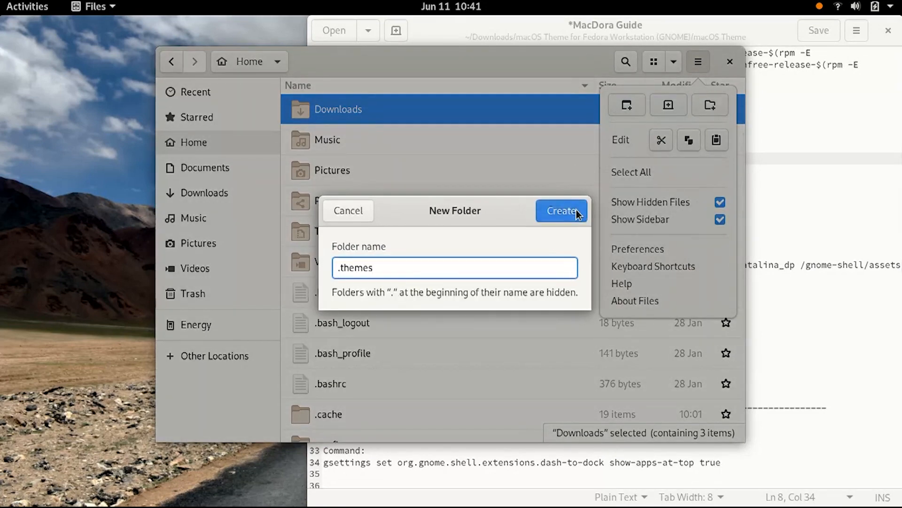
pyautogui.click(561, 211)
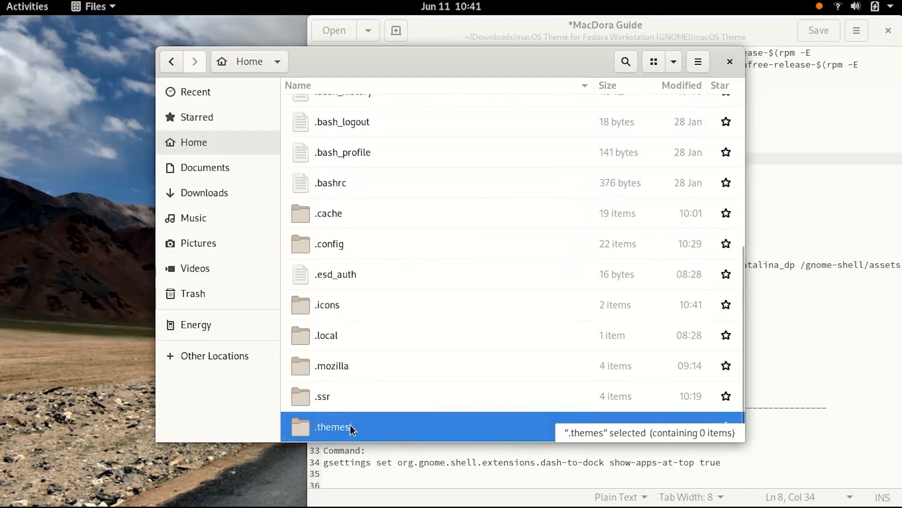
# Open the .themes folder and paste the Sierra-light folder into it
pyautogui.doubleClick(427, 426)
pyautogui.rightClick(421, 218)
pyautogui.click(456, 249)
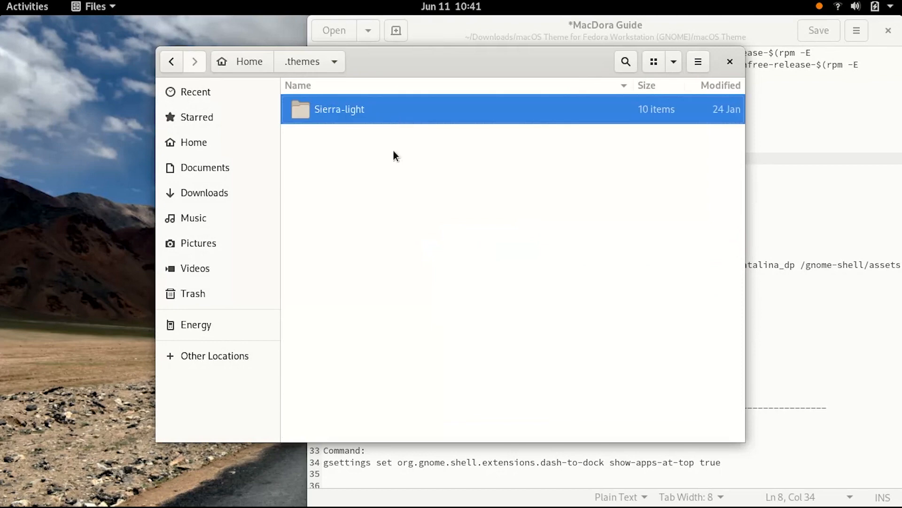
# Go back to the macOS Theme folder and review the guide's Tweaks instructions
pyautogui.click(221, 192)
pyautogui.doubleClick(335, 140)
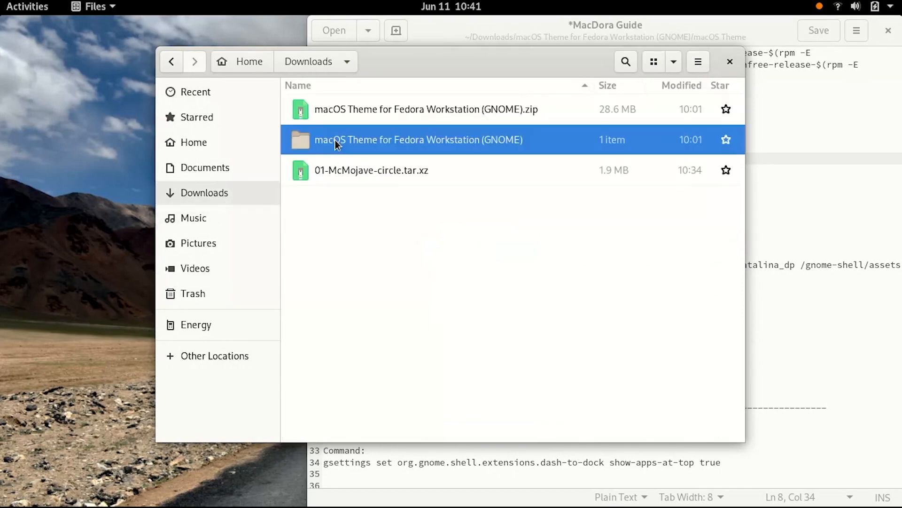
pyautogui.doubleClick(332, 115)
pyautogui.hotkey('alt', 'Tab')
pyautogui.click(458, 207)
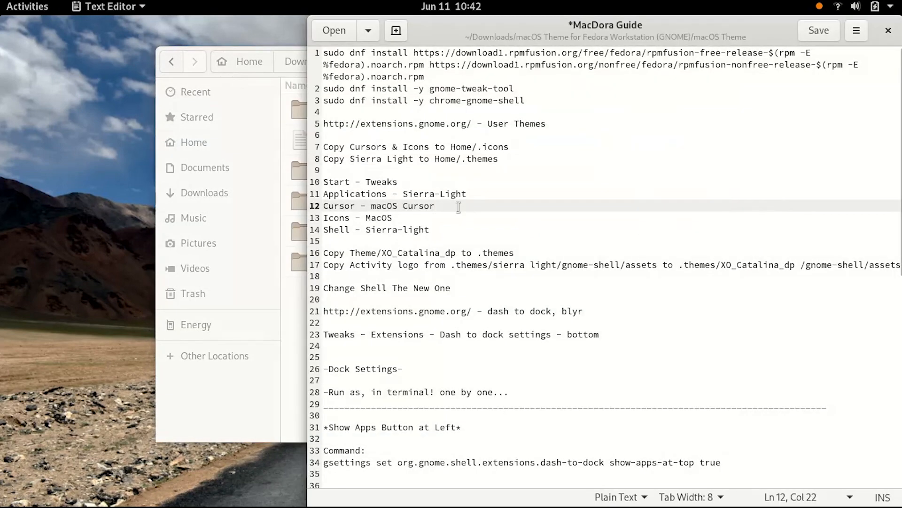
# Search for and launch Tweaks, then open its Appearance section
pyautogui.moveTo(0, 1)
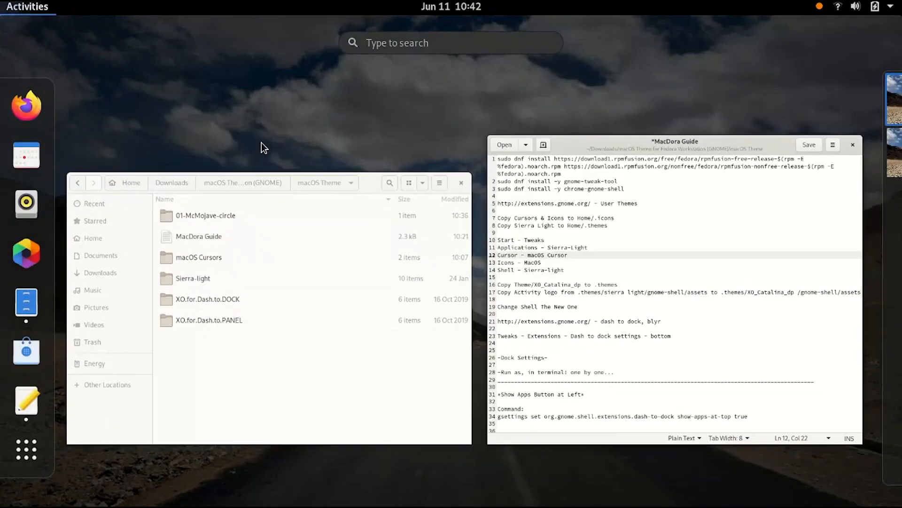
pyautogui.write('tweka')
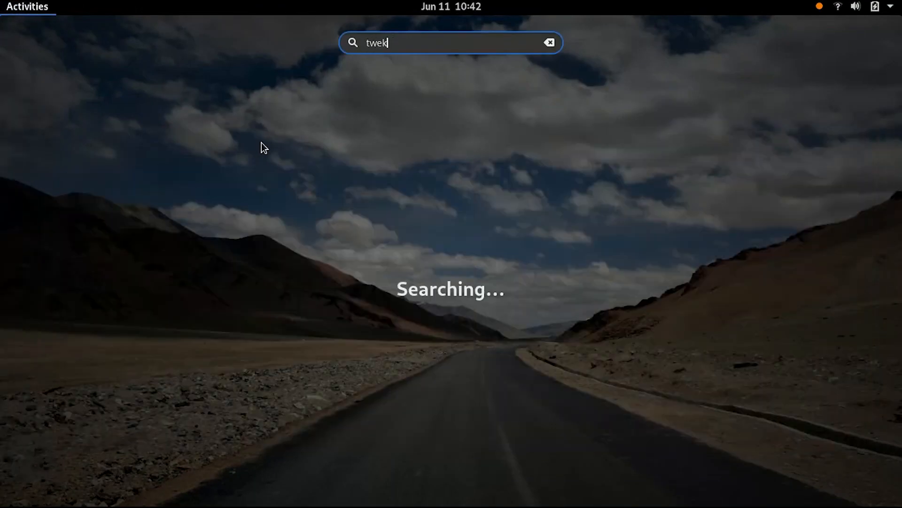
pyautogui.press('BackSpace')
pyautogui.write('aks')
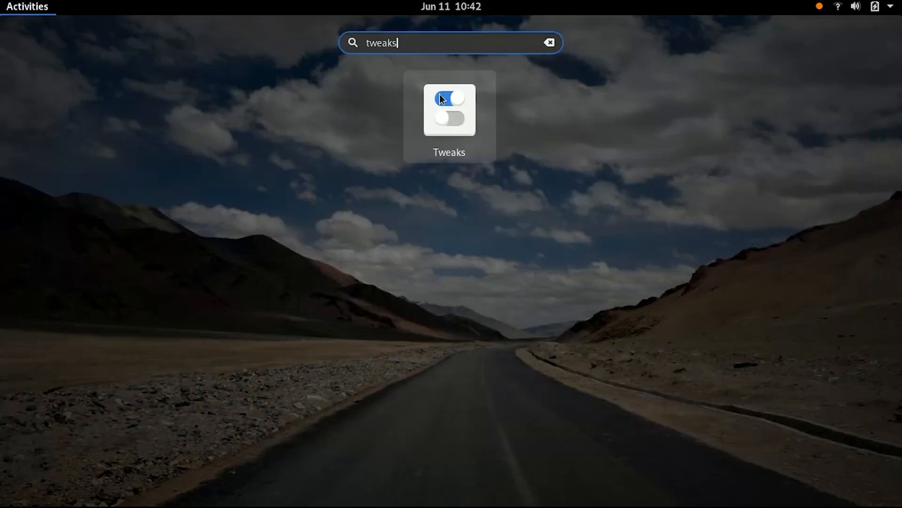
pyautogui.click(475, 114)
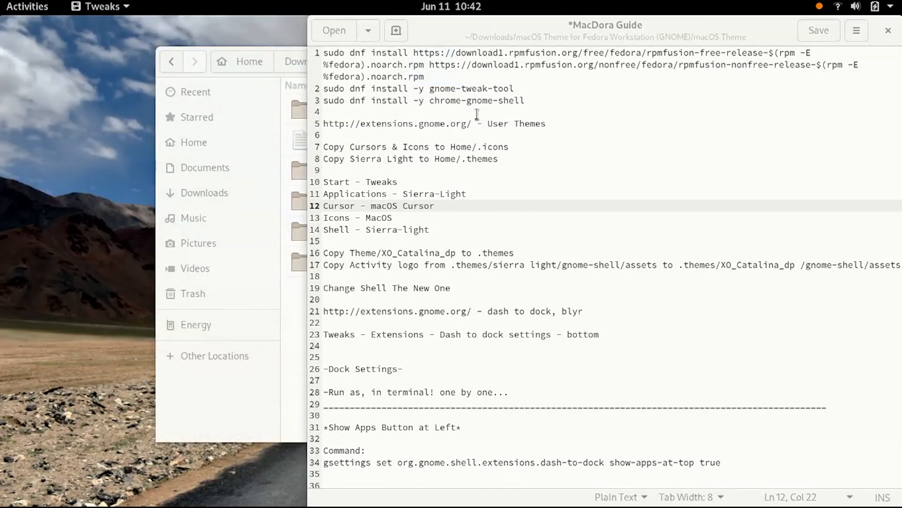
pyautogui.moveTo(339, 34); pyautogui.dragTo(484, 72)
pyautogui.click(260, 122)
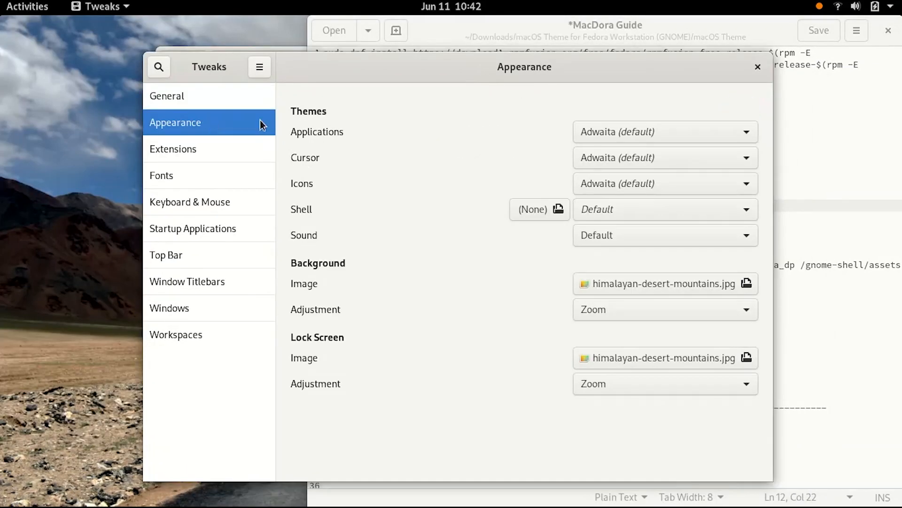
# Set the Applications theme to Sierra-light and the Cursor theme to MacOS Cursors
pyautogui.click(663, 136)
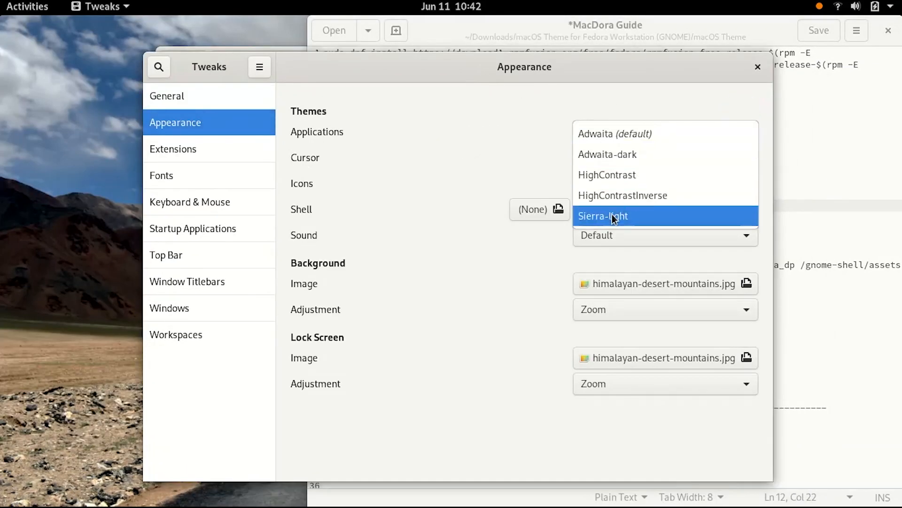
pyautogui.click(644, 212)
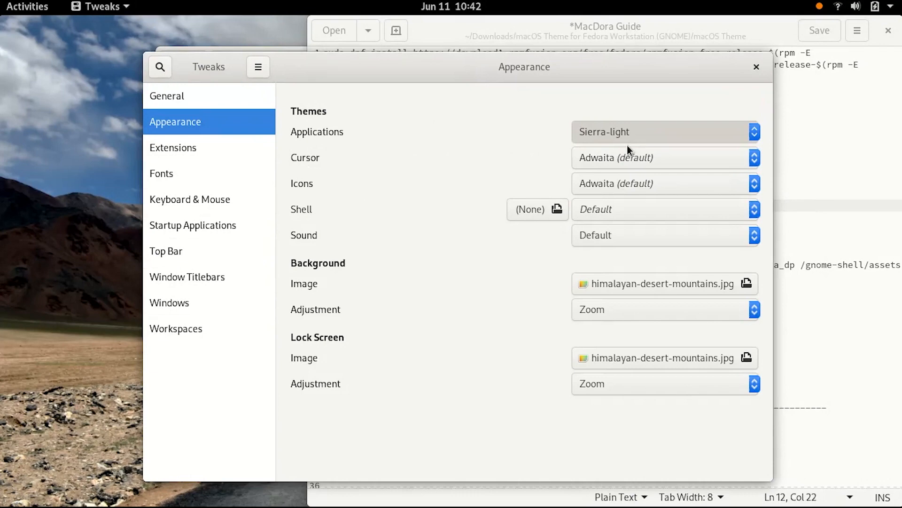
pyautogui.click(605, 147)
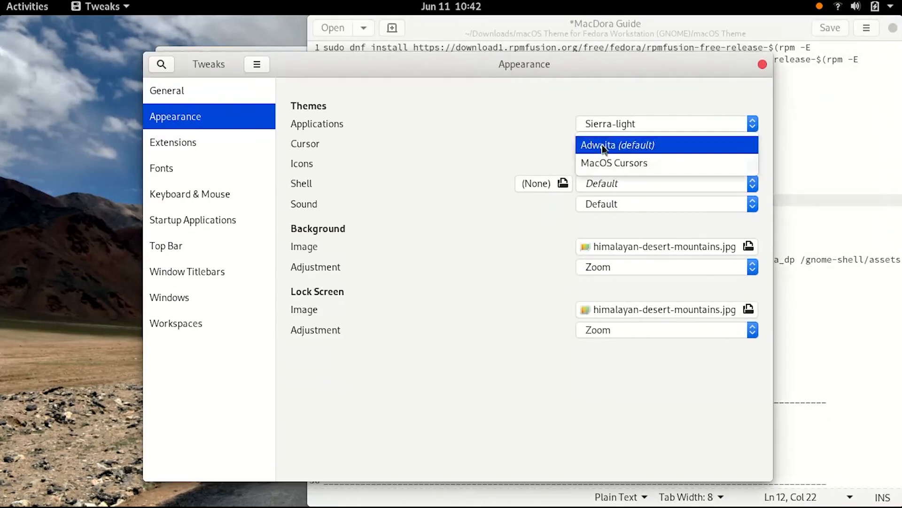
pyautogui.click(606, 163)
# Set the Icons theme to Hicolor
pyautogui.click(609, 166)
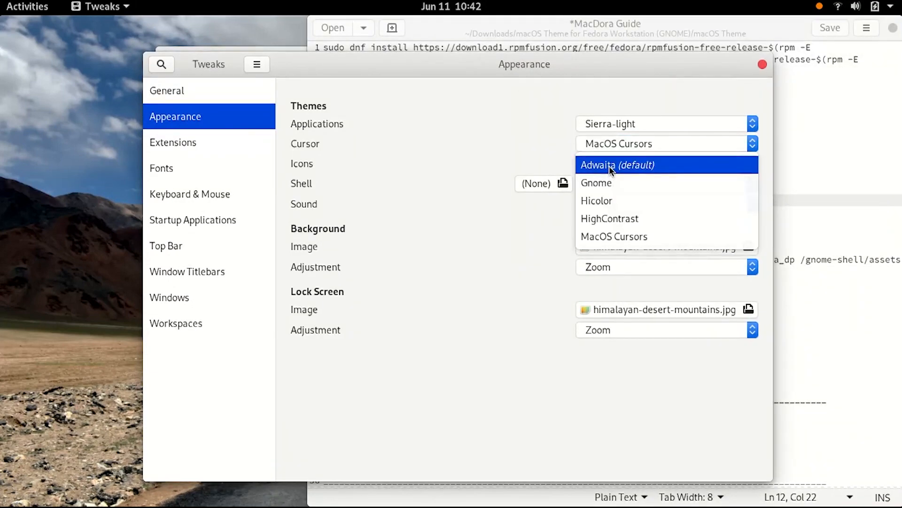
pyautogui.click(606, 237)
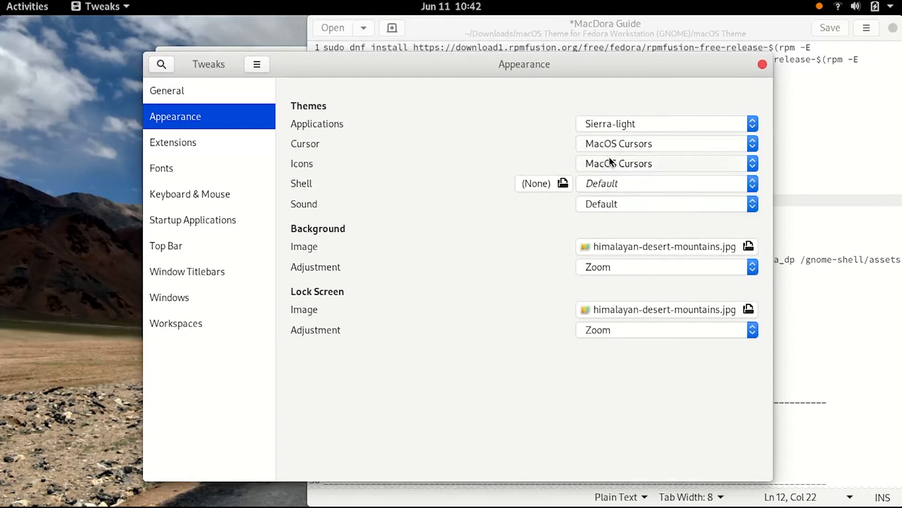
pyautogui.click(610, 161)
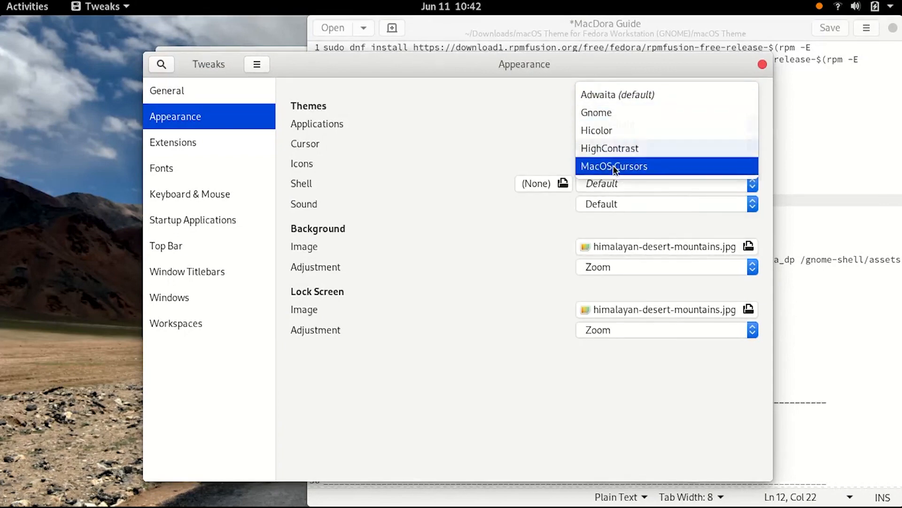
pyautogui.press('Escape')
pyautogui.scroll(2, 605, 165)
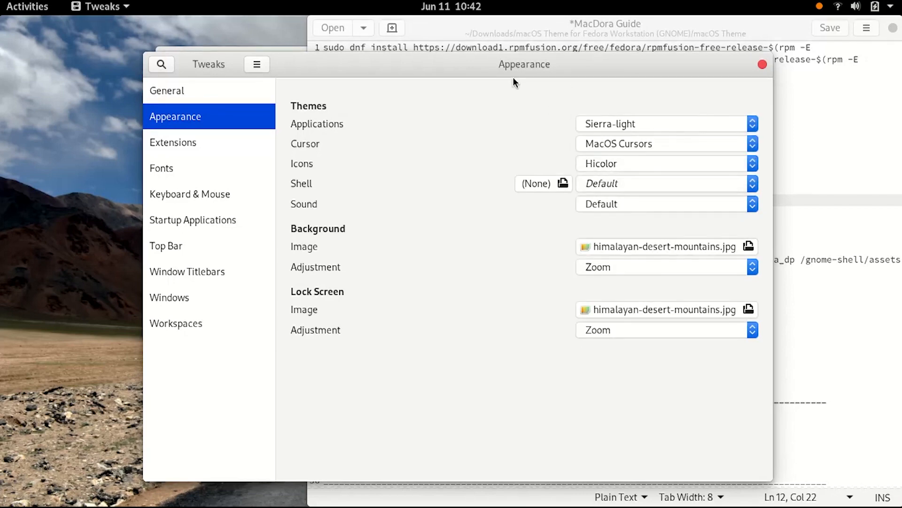
pyautogui.moveTo(559, 65); pyautogui.dragTo(622, 73)
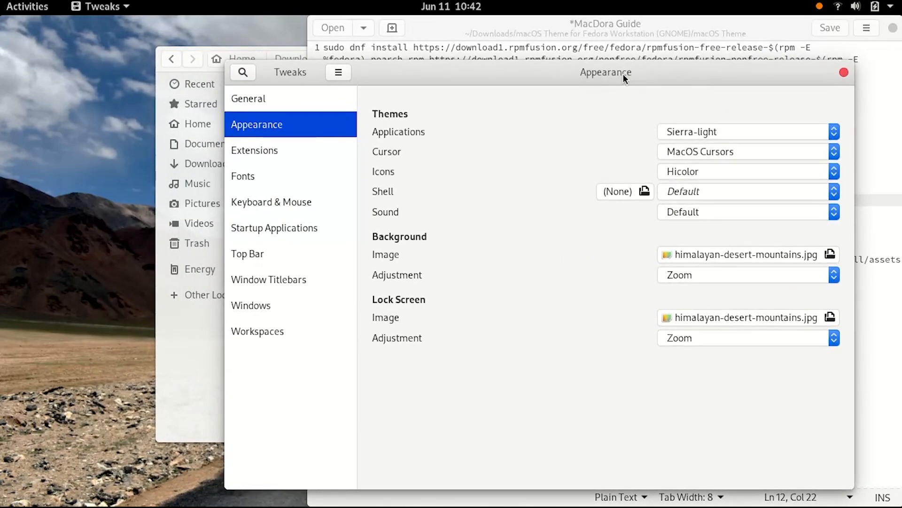
pyautogui.click(700, 171)
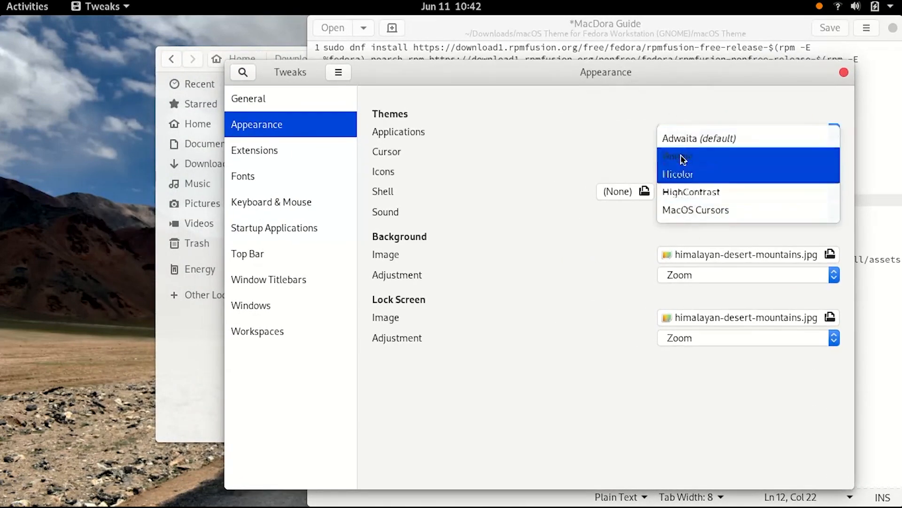
pyautogui.click(682, 174)
# Move the McMojave-circle folder out of .icons/01-McMojave-circle directly into the .icons folder
pyautogui.click(167, 371)
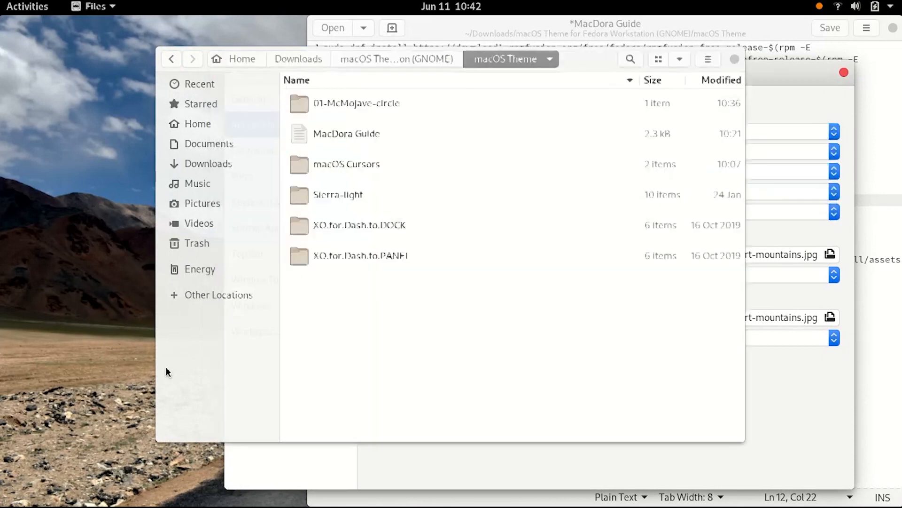
pyautogui.click(180, 124)
pyautogui.scroll(-3, 365, 260)
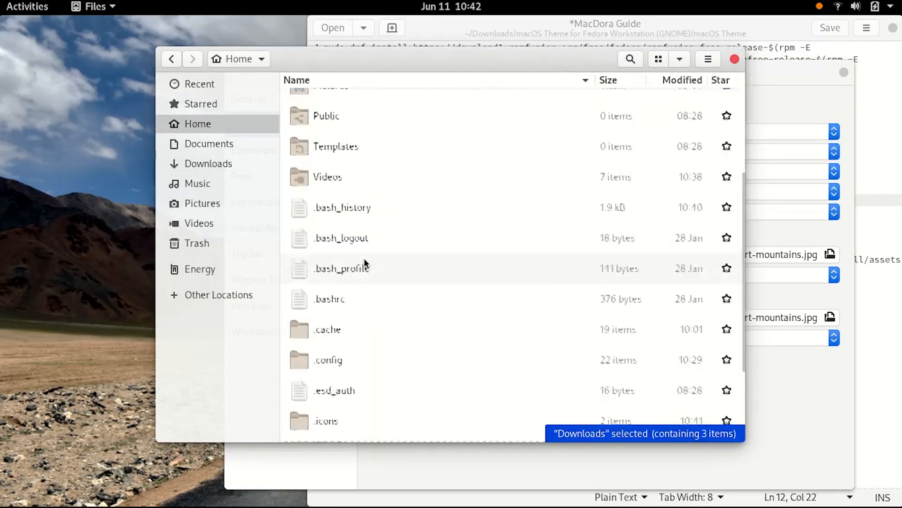
pyautogui.scroll(-3, 364, 263)
pyautogui.doubleClick(324, 308)
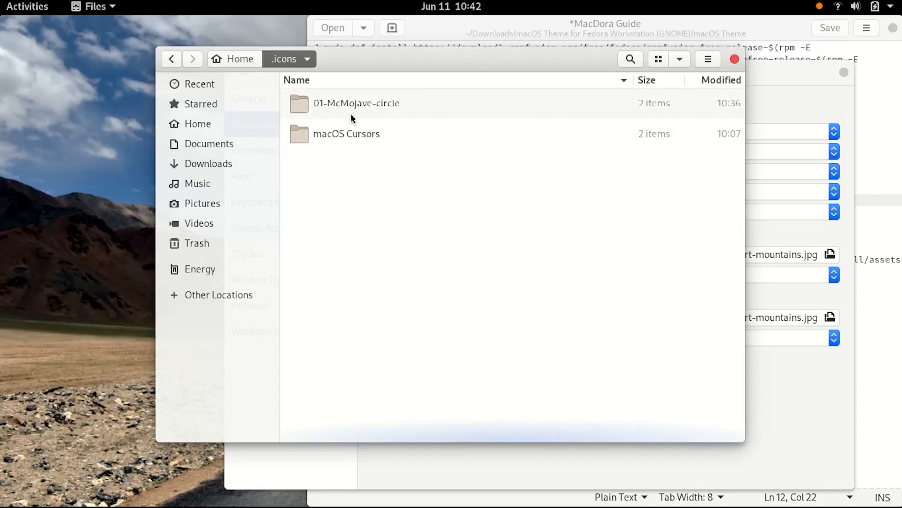
pyautogui.doubleClick(351, 113)
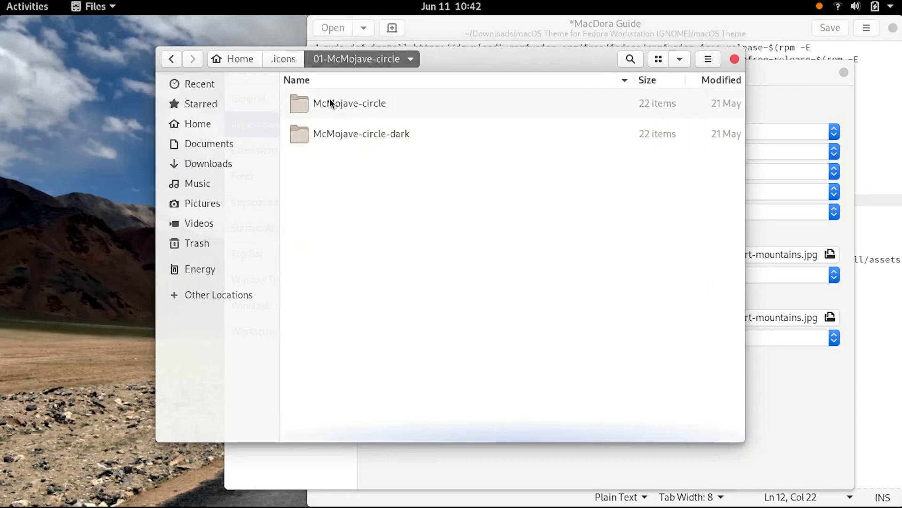
pyautogui.rightClick(354, 101)
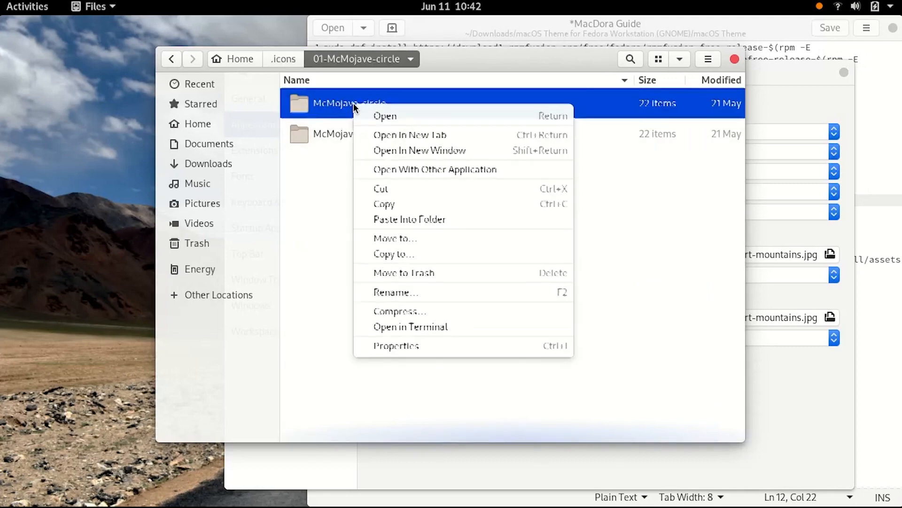
pyautogui.click(385, 204)
pyautogui.click(172, 60)
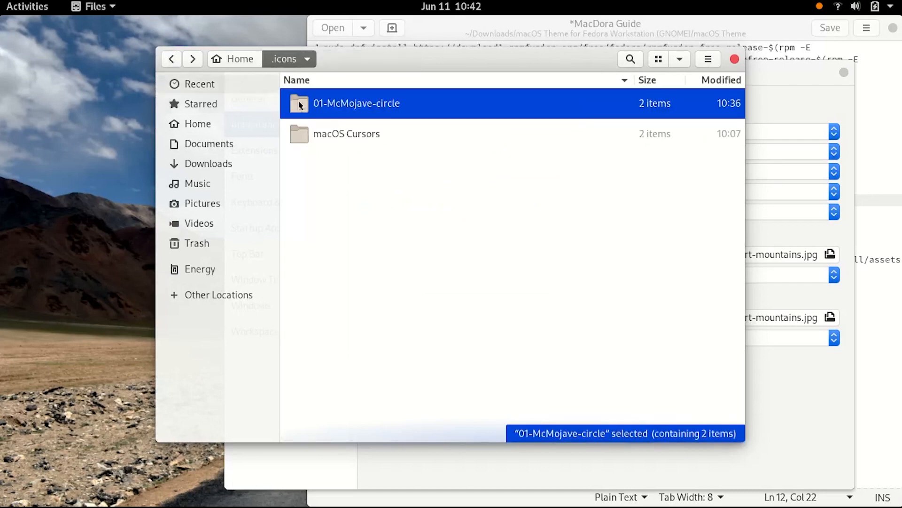
pyautogui.doubleClick(329, 101)
pyautogui.rightClick(333, 104)
pyautogui.click(360, 190)
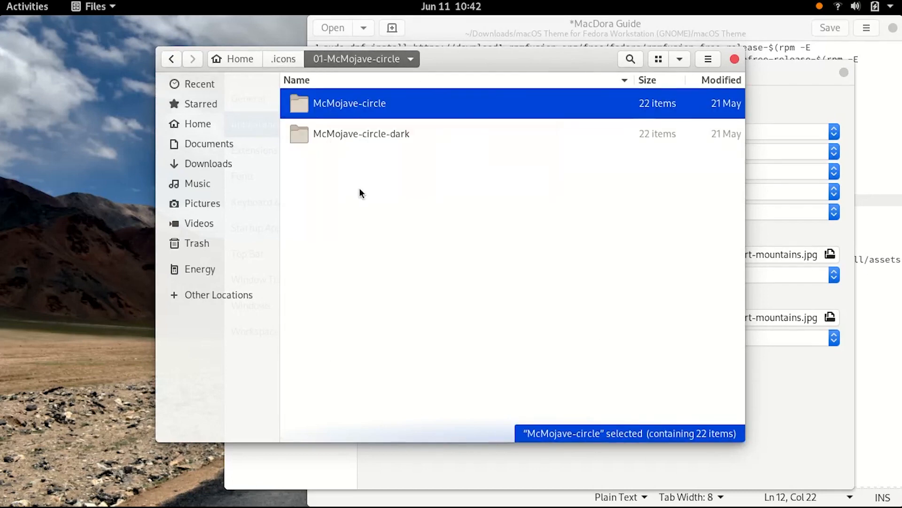
pyautogui.click(171, 58)
pyautogui.rightClick(356, 228)
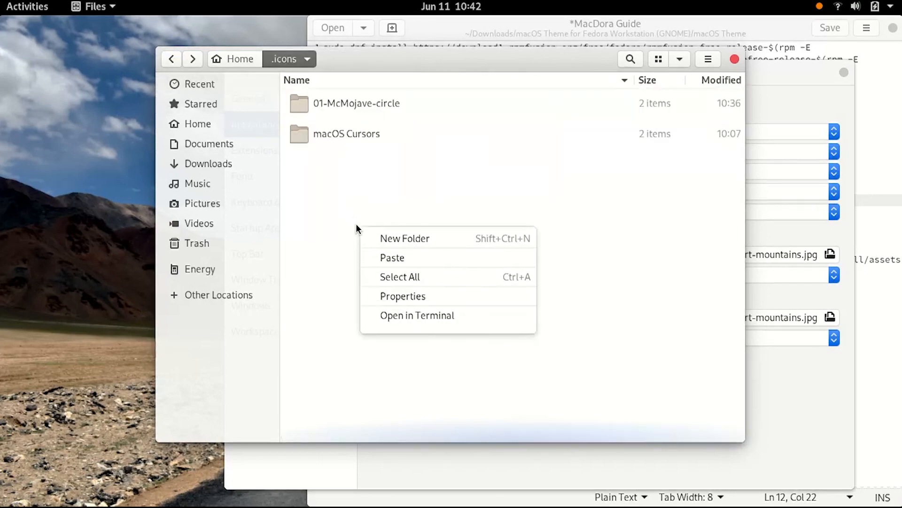
pyautogui.click(390, 258)
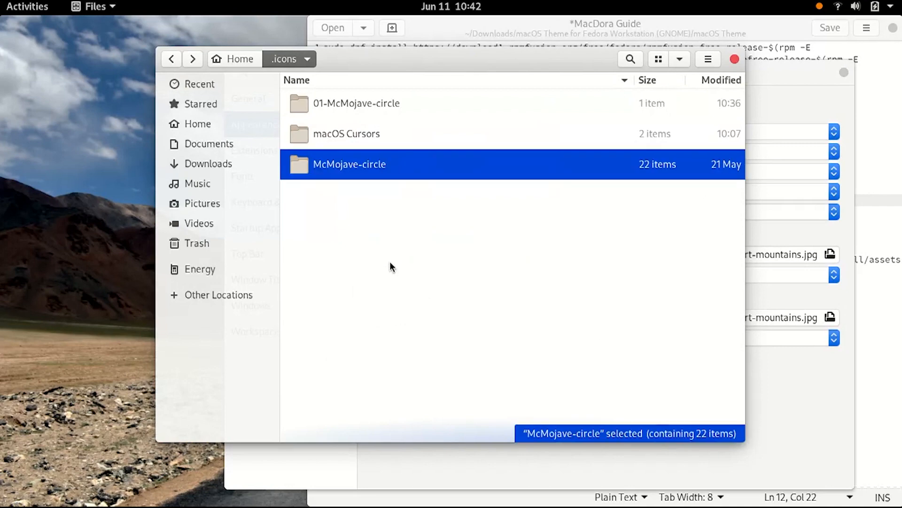
# Open the Icons theme list in Tweaks to check the available icon themes
pyautogui.click(771, 213)
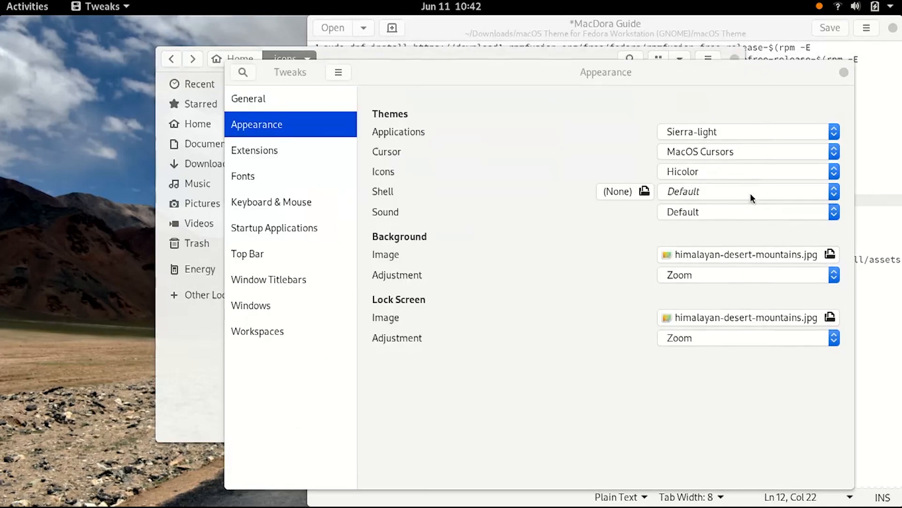
pyautogui.click(721, 171)
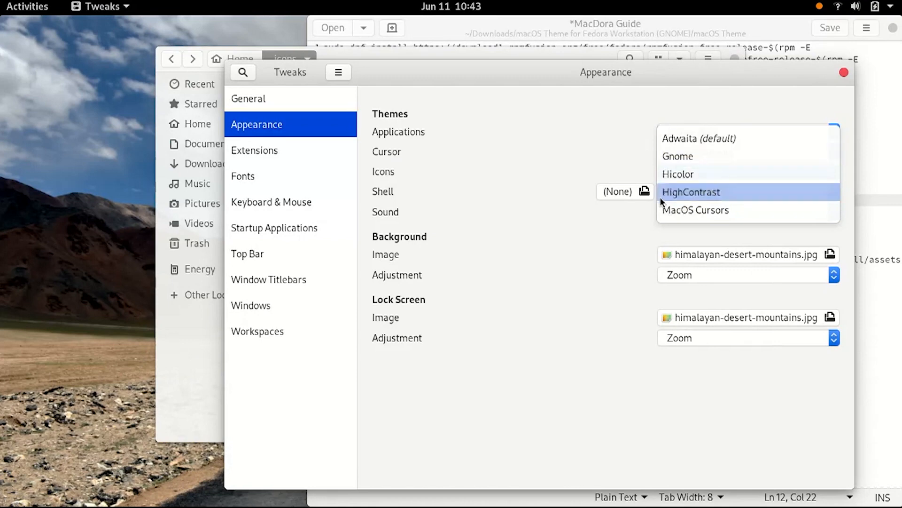
pyautogui.click(582, 258)
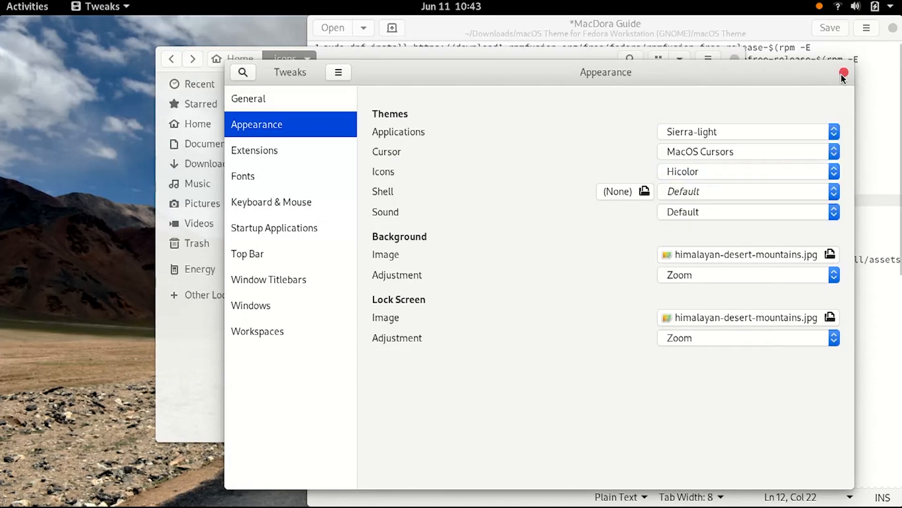
# Close Tweaks and relaunch it from the activities search for tweak
pyautogui.click(844, 73)
pyautogui.press('super')
pyautogui.write('t')
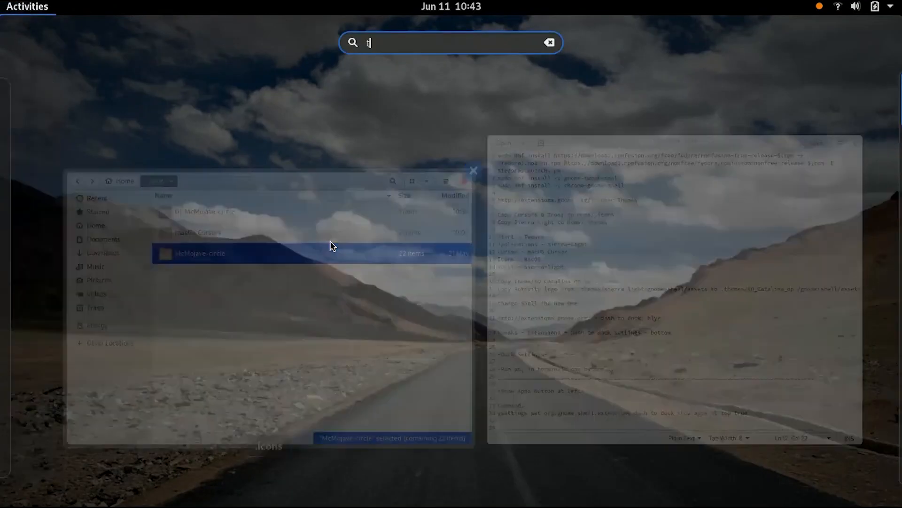
pyautogui.write('weak')
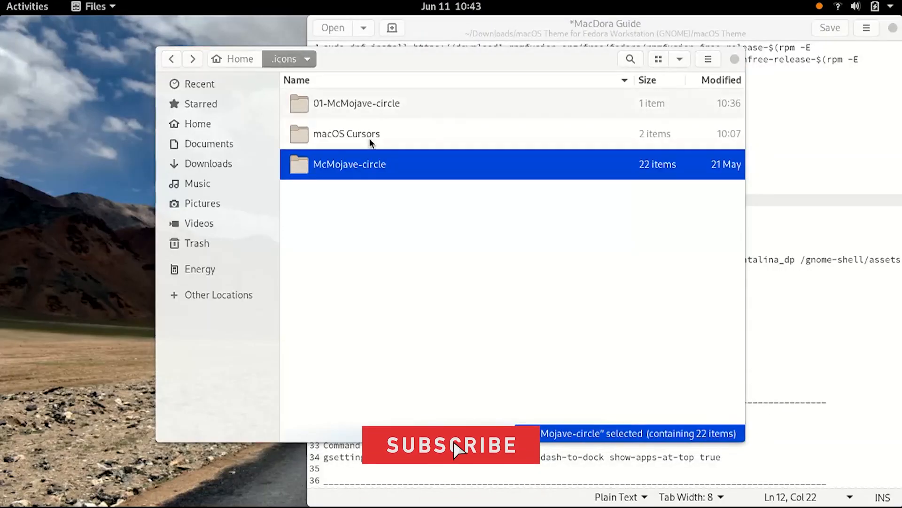
# Open the McMojave-circle folder inside .icons to check its contents
pyautogui.click(349, 166)
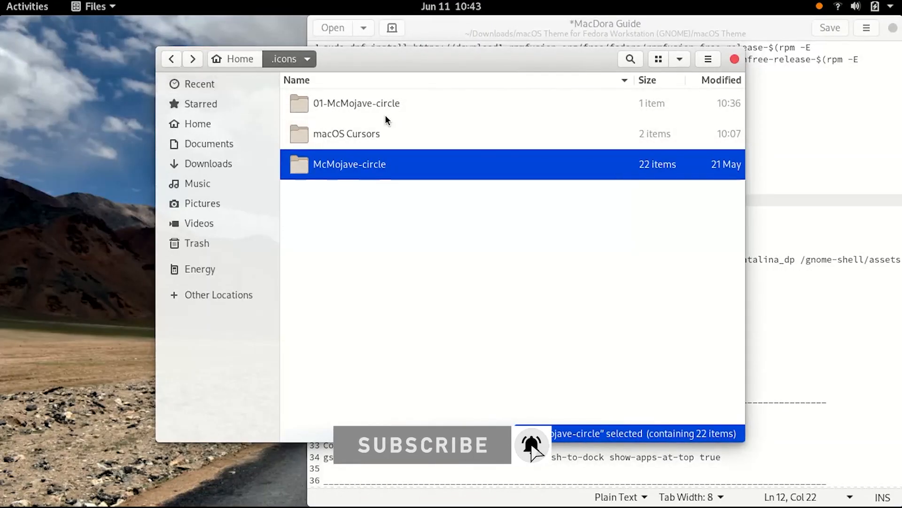
pyautogui.moveTo(408, 66); pyautogui.dragTo(312, 60)
pyautogui.doubleClick(302, 157)
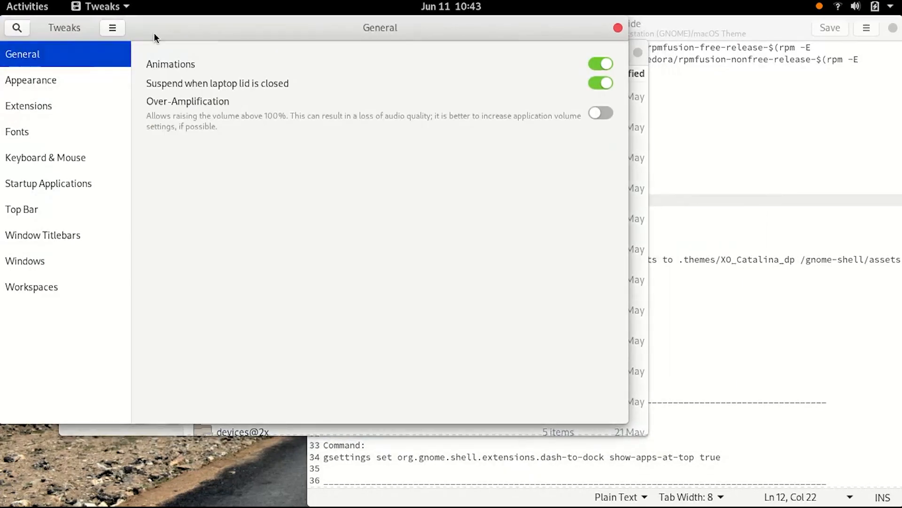
pyautogui.moveTo(154, 32); pyautogui.dragTo(371, 44)
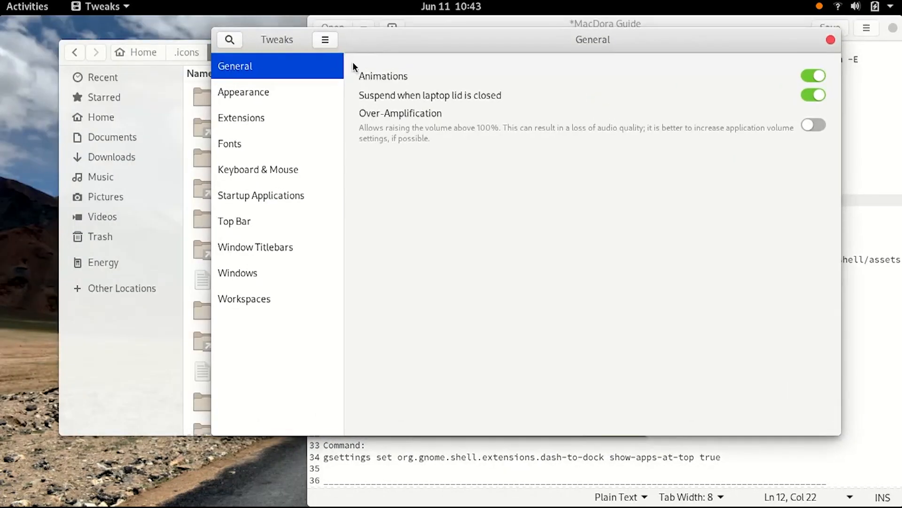
# Set the Icons theme to McMojave-circle in the Appearance settings
pyautogui.click(292, 95)
pyautogui.click(749, 139)
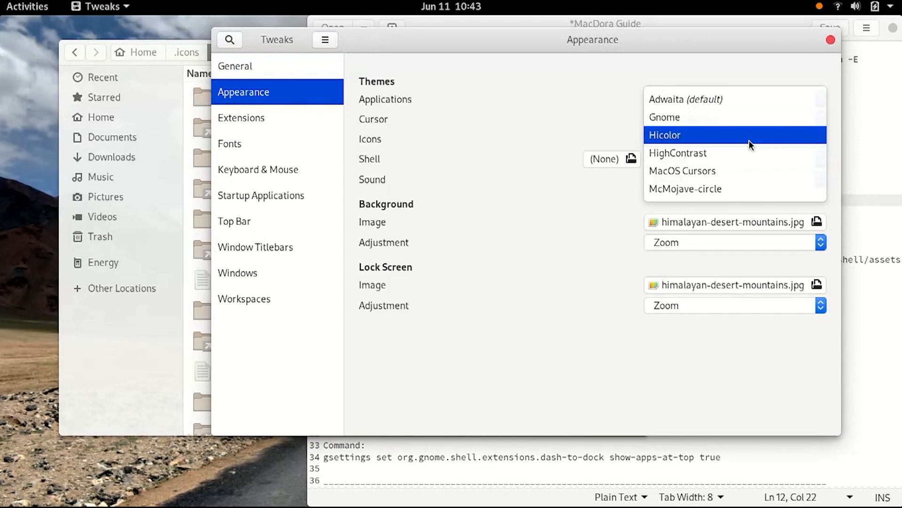
pyautogui.click(685, 189)
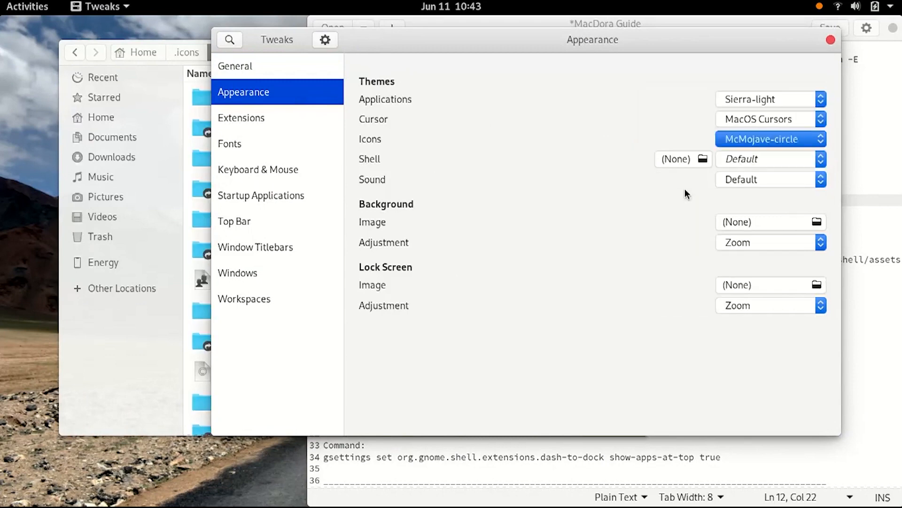
# Set the Shell theme to Sierra-light
pyautogui.click(679, 159)
pyautogui.click(681, 184)
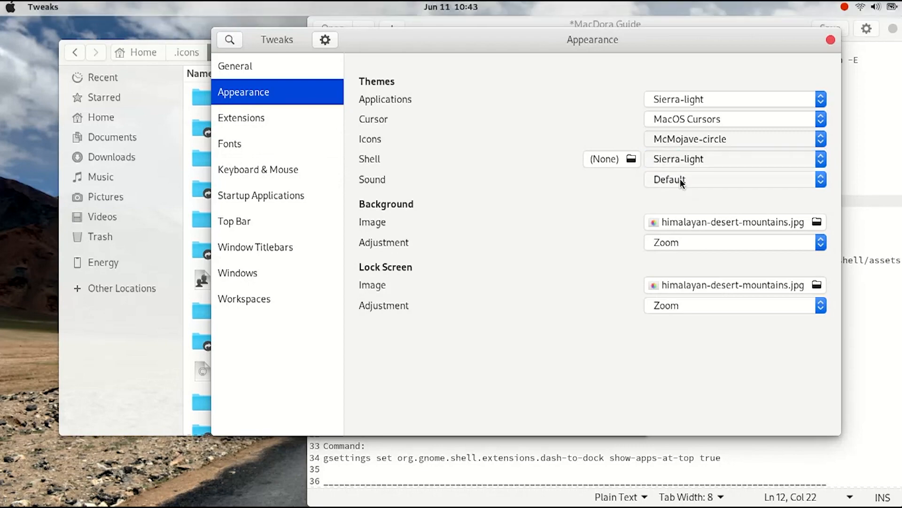
pyautogui.moveTo(2, 2)
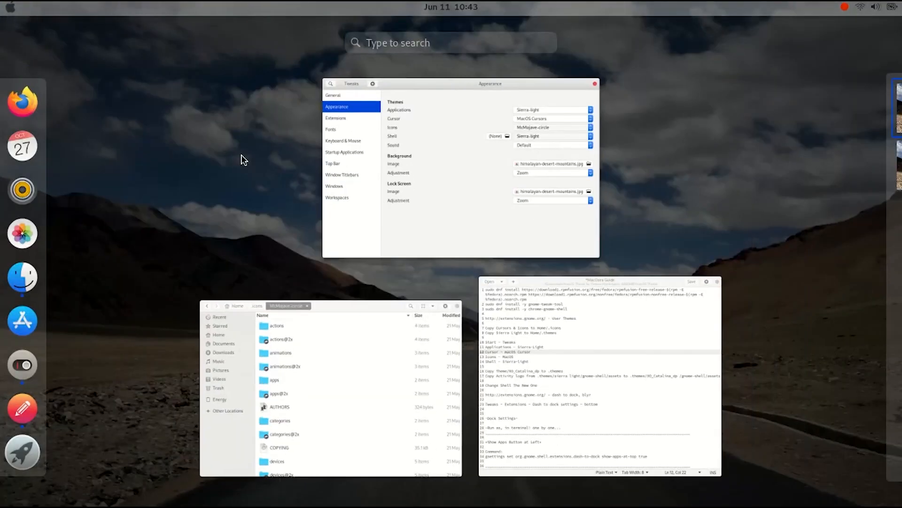
pyautogui.click(299, 242)
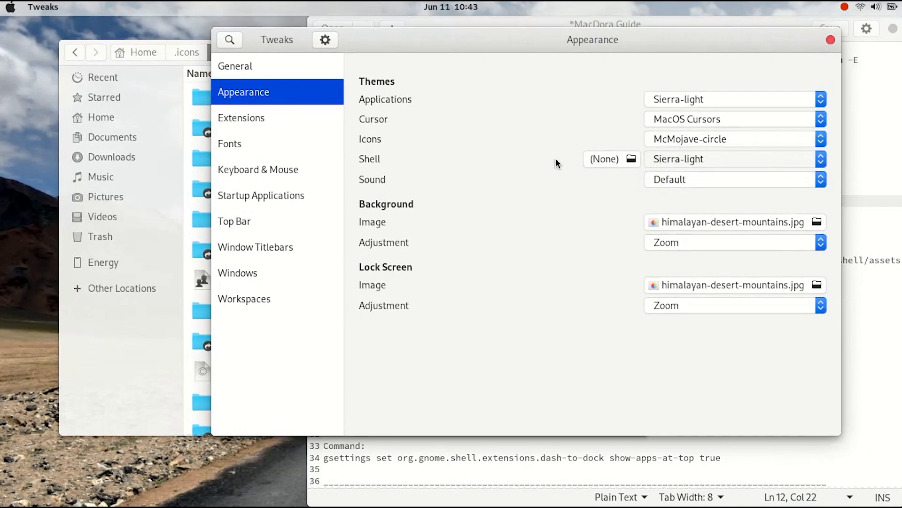
# Start choosing a background image and mount the User Files drive, entering the account password
pyautogui.click(817, 222)
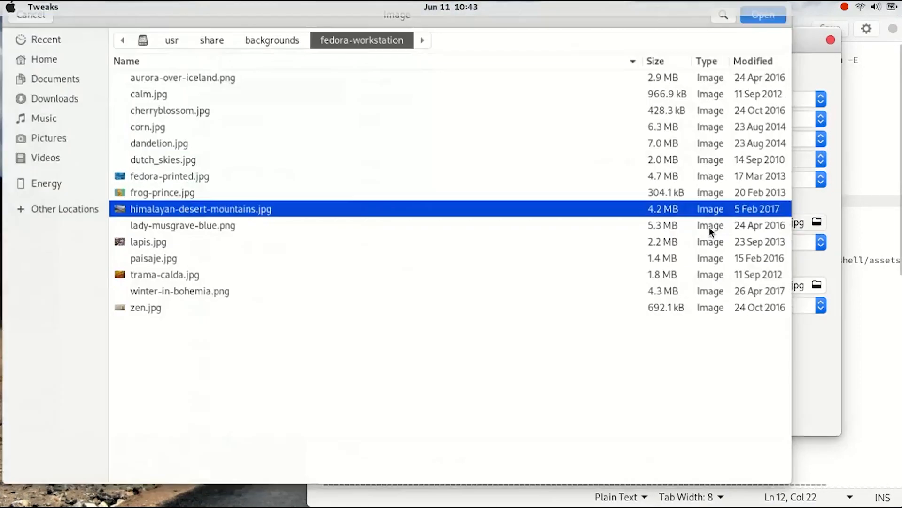
pyautogui.click(15, 222)
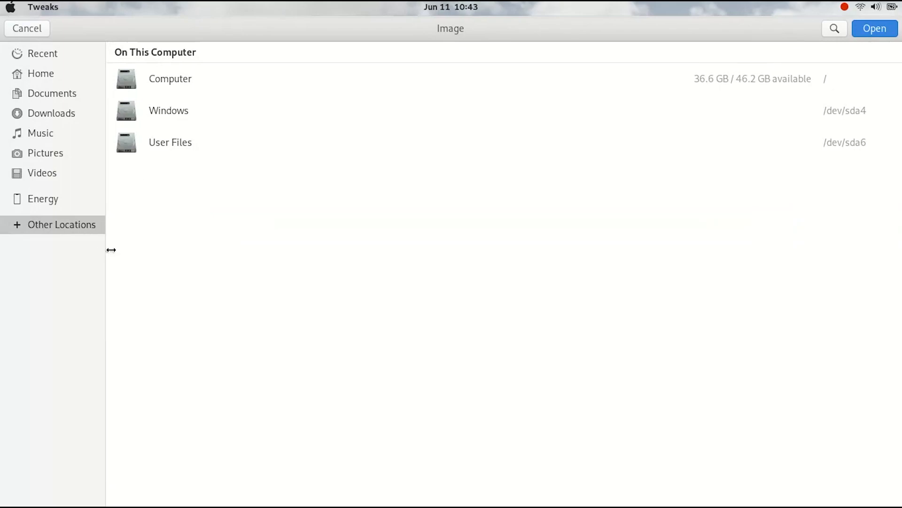
pyautogui.click(149, 141)
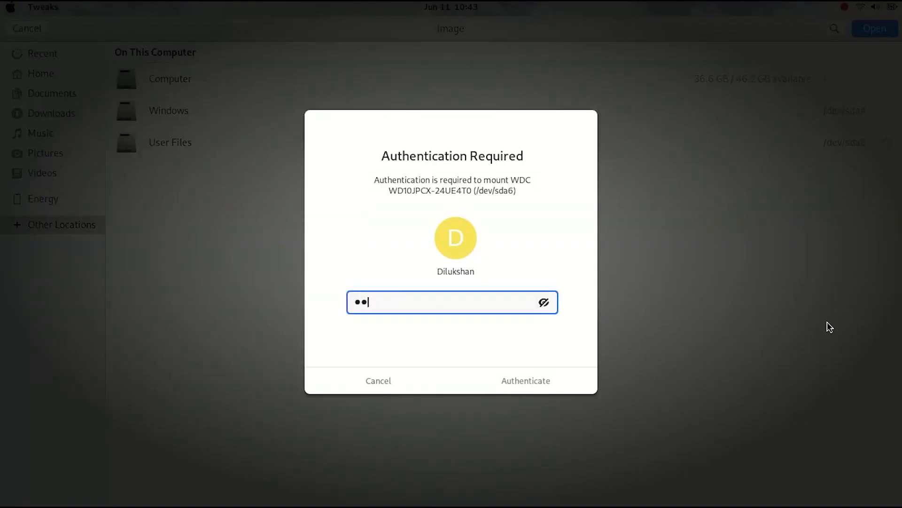
pyautogui.write('•••')
pyautogui.click(587, 378)
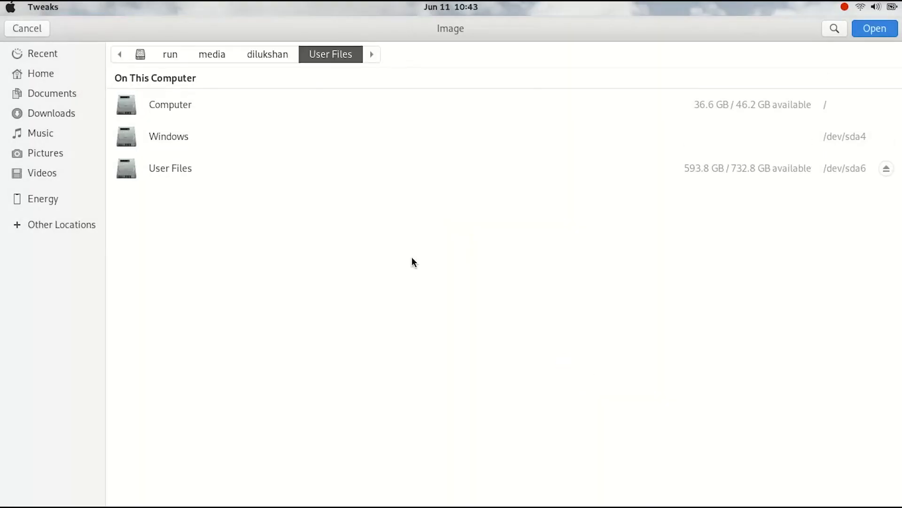
# Search the Wallpapers folder for mac and set macos_catalina_mountains_wwdc_2019_5k-5120x2880.jpg as the background image
pyautogui.doubleClick(159, 390)
pyautogui.write('mm')
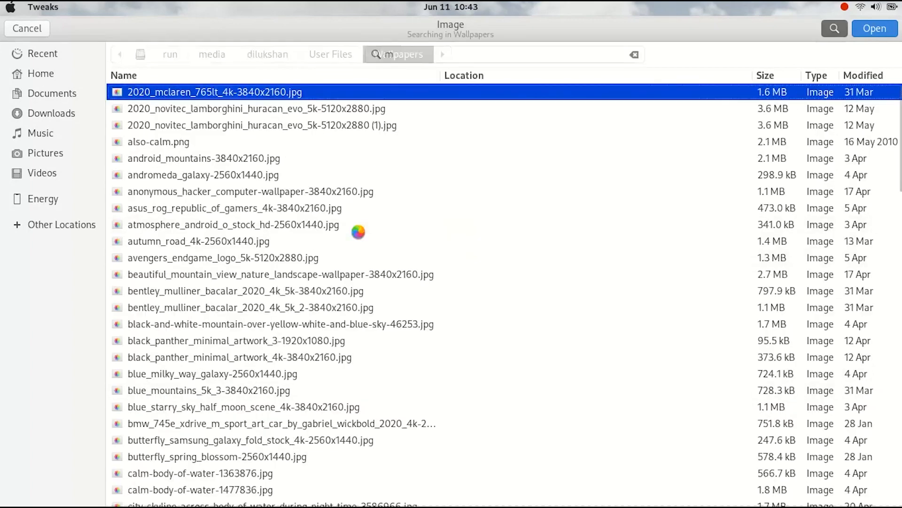
pyautogui.press('BackSpace')
pyautogui.write('ac')
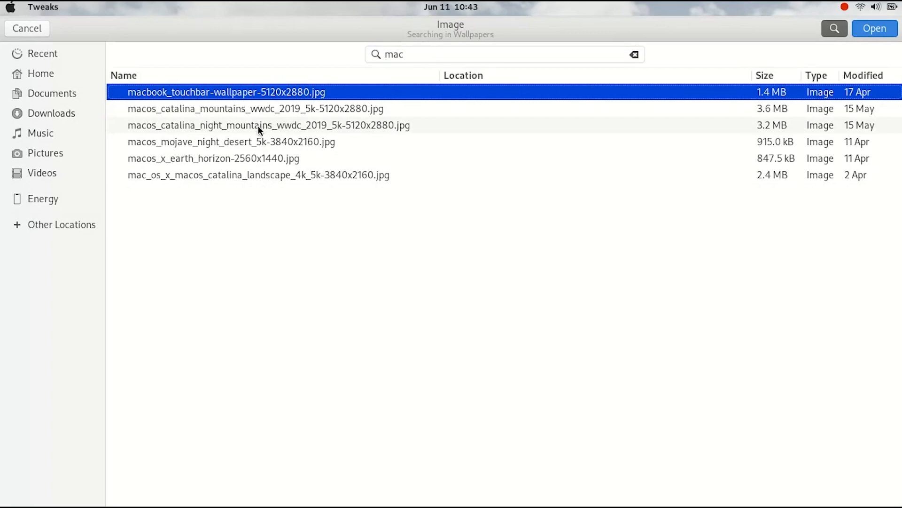
pyautogui.click(216, 111)
pyautogui.click(874, 28)
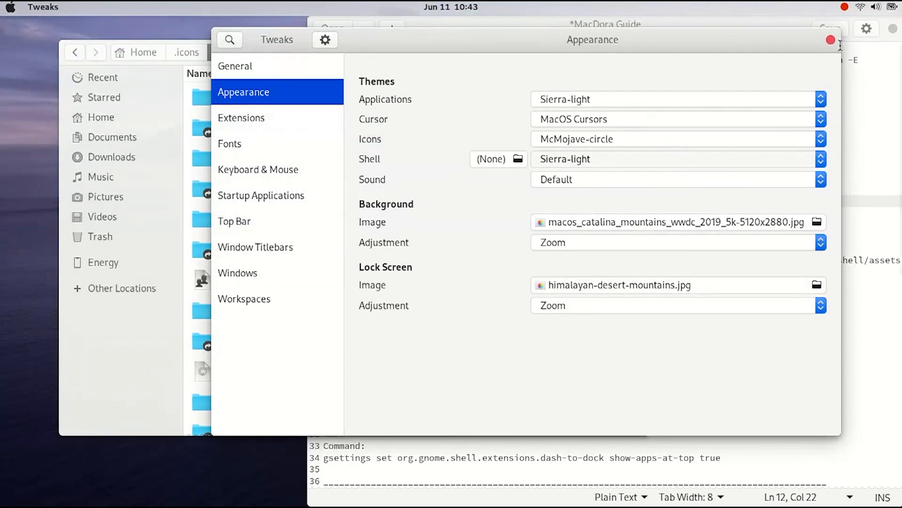
# Close Tweaks and open the macOS Theme folder inside Downloads
pyautogui.click(831, 41)
pyautogui.click(774, 152)
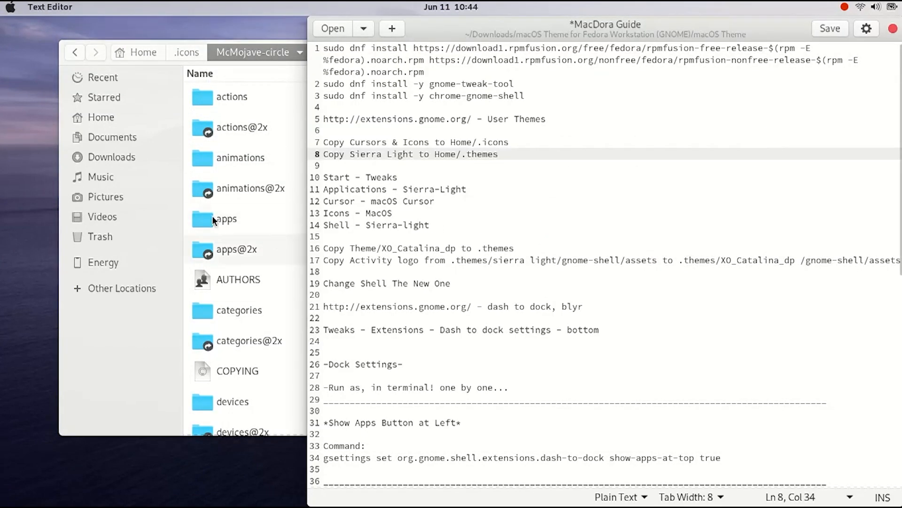
pyautogui.click(106, 154)
pyautogui.doubleClick(209, 123)
pyautogui.doubleClick(271, 106)
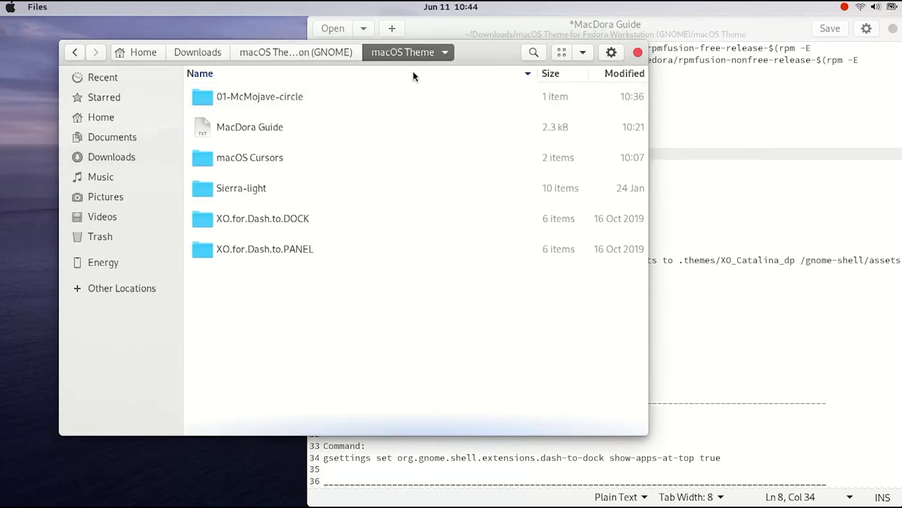
# Browse the THEME and XO_Catalina subfolders of XO.for.Dash.to.DOCK
pyautogui.click(733, 156)
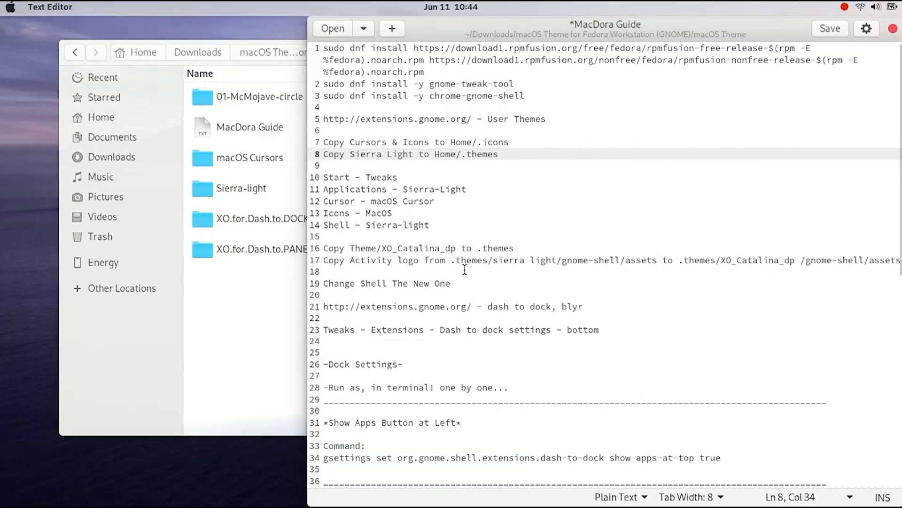
pyautogui.click(265, 215)
pyautogui.click(264, 215)
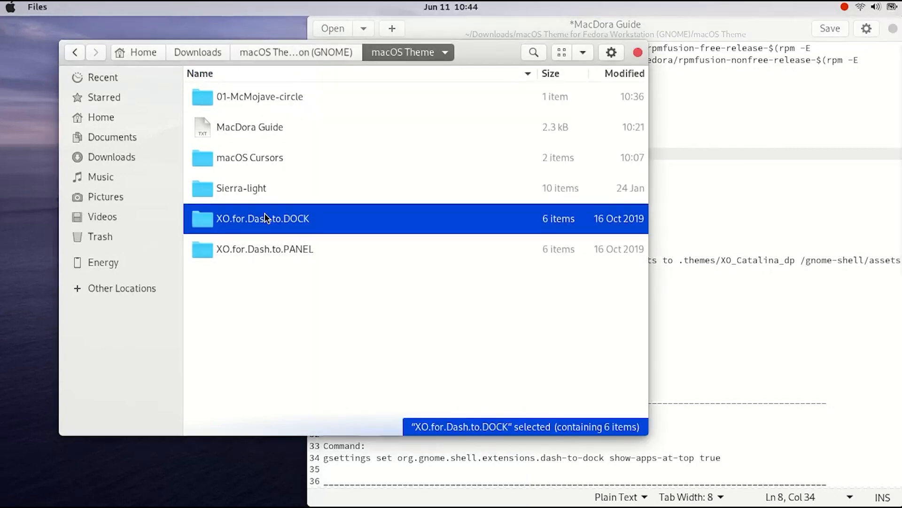
pyautogui.doubleClick(297, 225)
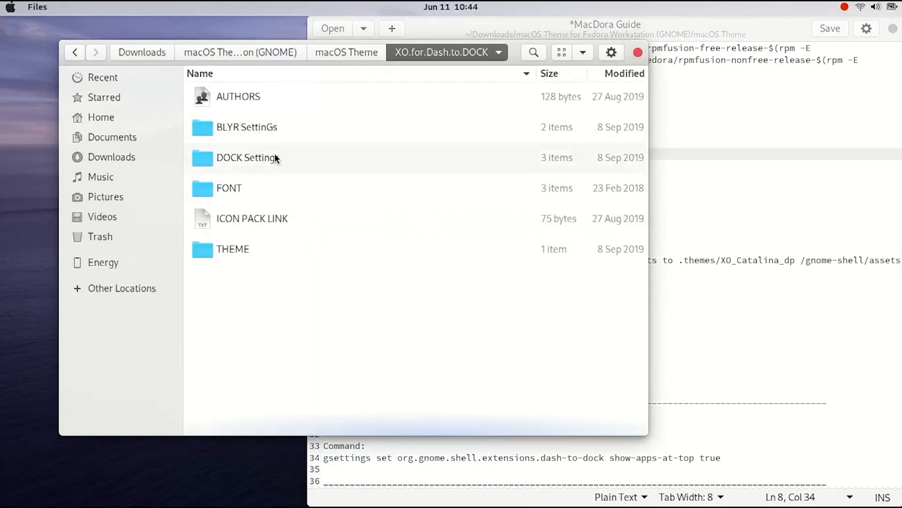
pyautogui.doubleClick(242, 249)
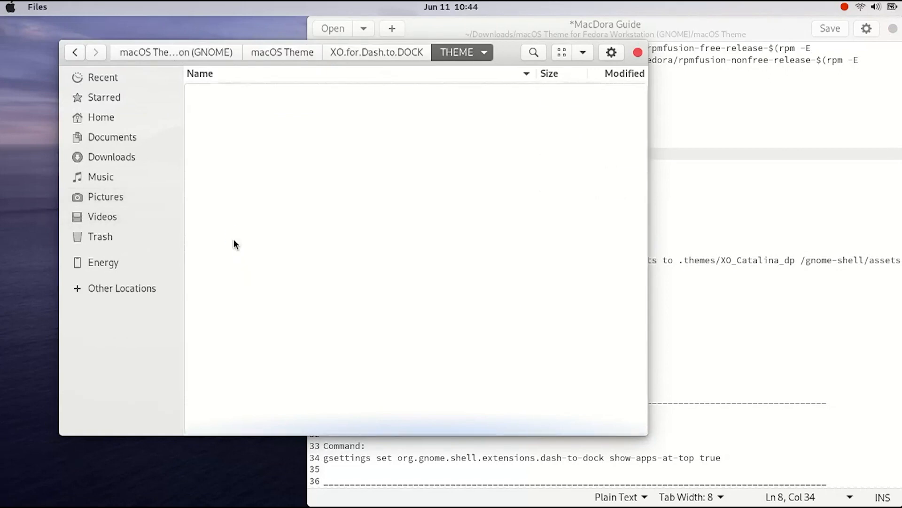
pyautogui.click(845, 189)
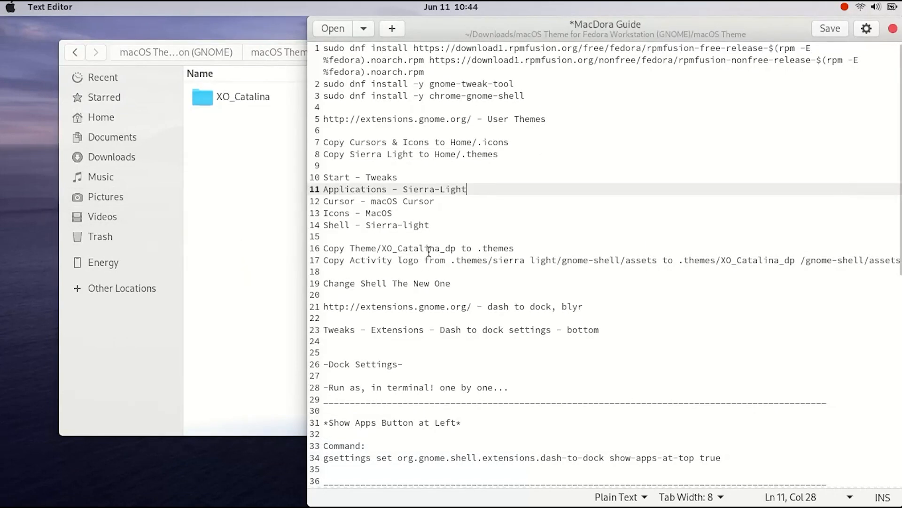
pyautogui.click(231, 93)
pyautogui.doubleClick(231, 93)
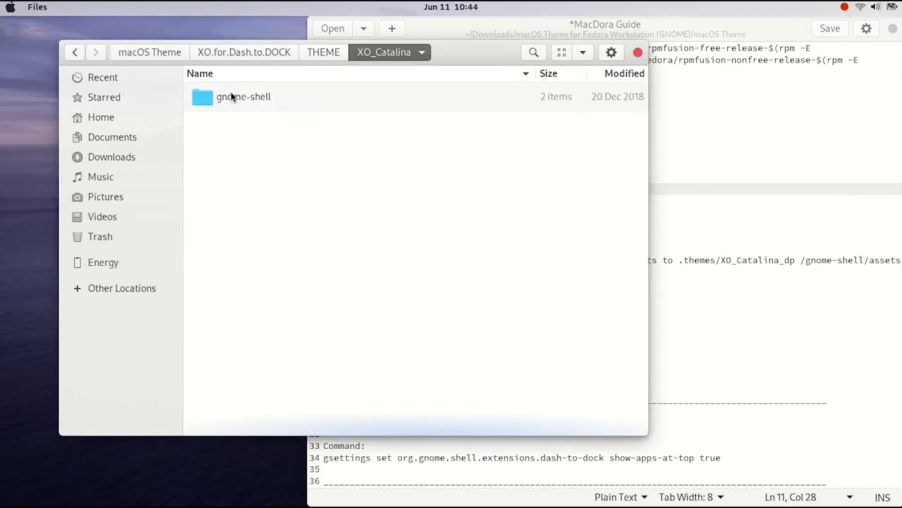
# Copy the XO_Catalina_dp folder from XO.for.Dash.to.PANEL's THEME folder
pyautogui.click(77, 55)
pyautogui.click(308, 52)
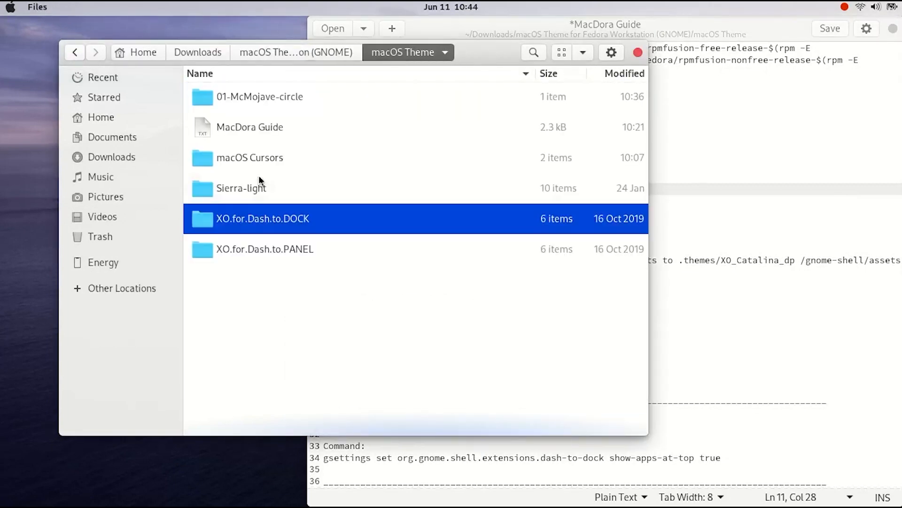
pyautogui.doubleClick(242, 249)
pyautogui.doubleClick(226, 249)
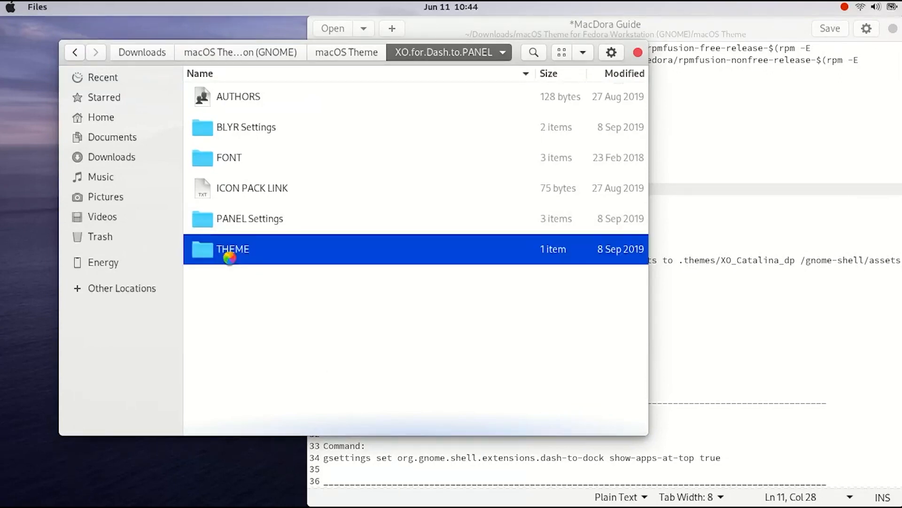
pyautogui.rightClick(238, 94)
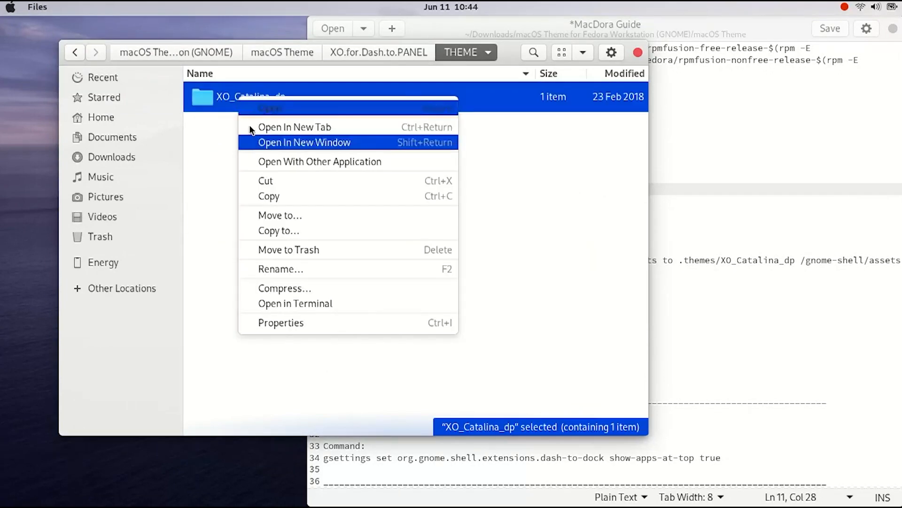
pyautogui.click(263, 196)
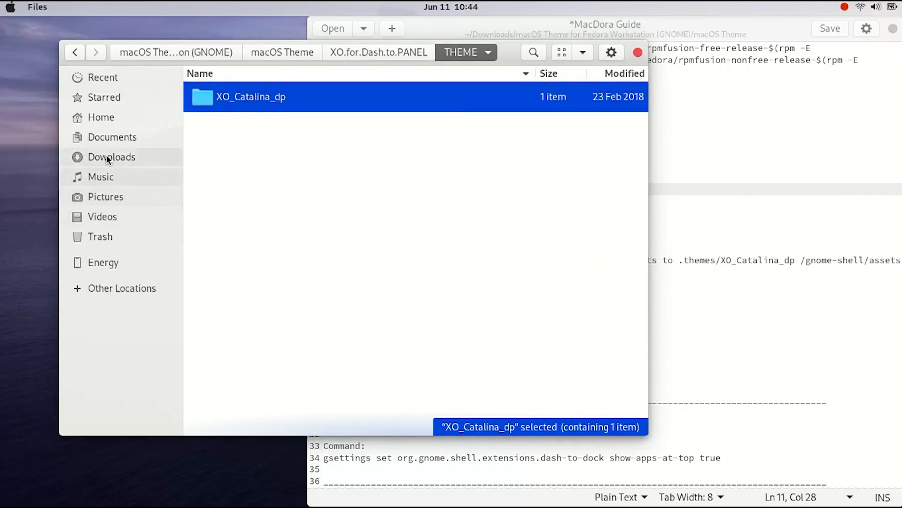
# Paste the XO_Catalina_dp folder into the home .themes folder
pyautogui.click(733, 235)
pyautogui.click(91, 118)
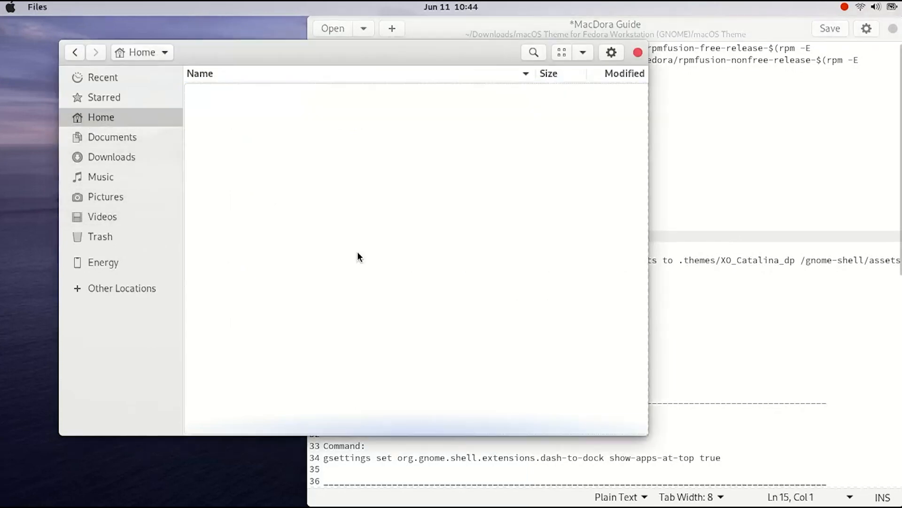
pyautogui.scroll(-5, 268, 292)
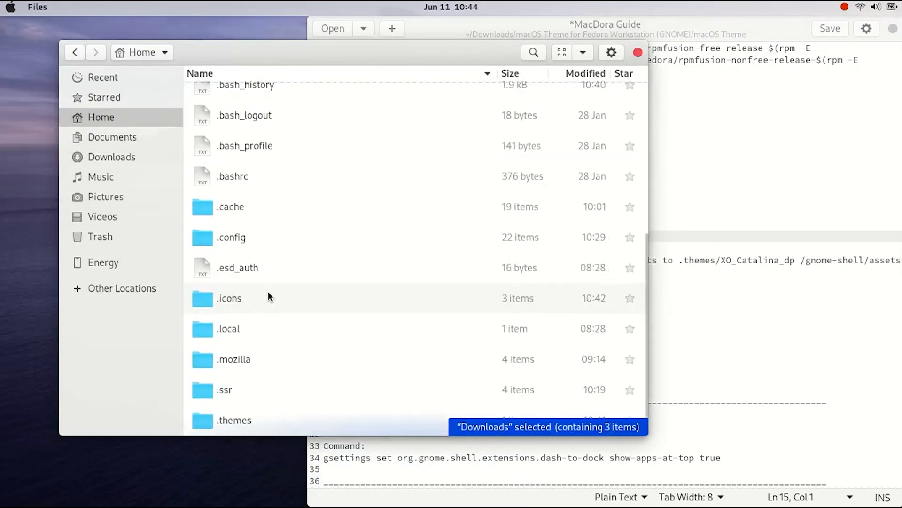
pyautogui.doubleClick(240, 414)
pyautogui.rightClick(317, 301)
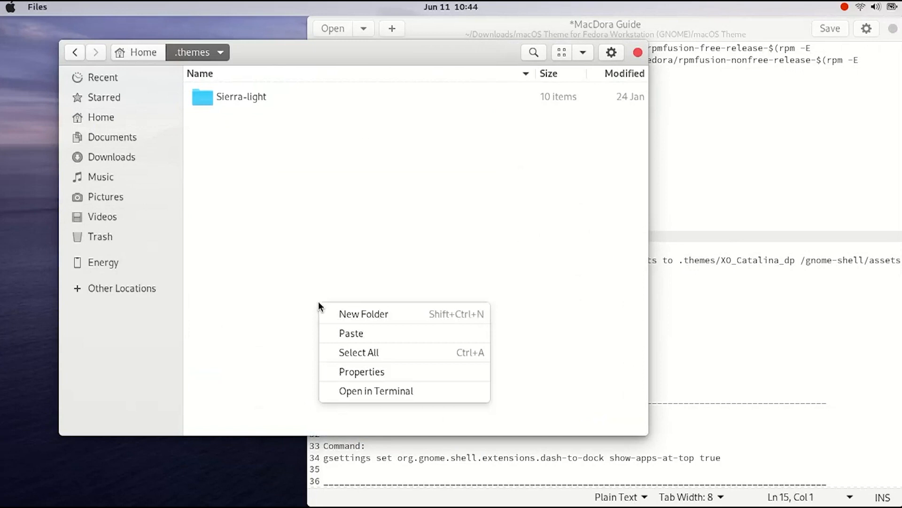
pyautogui.click(339, 333)
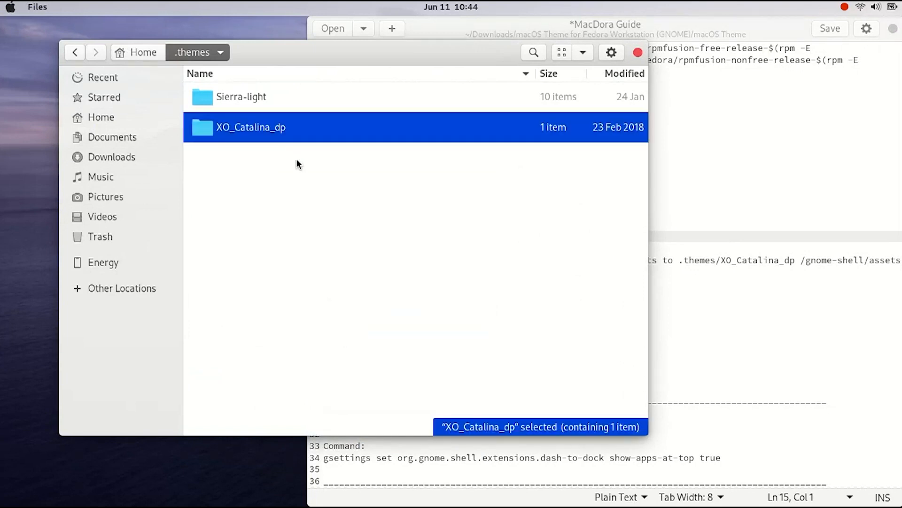
pyautogui.click(761, 246)
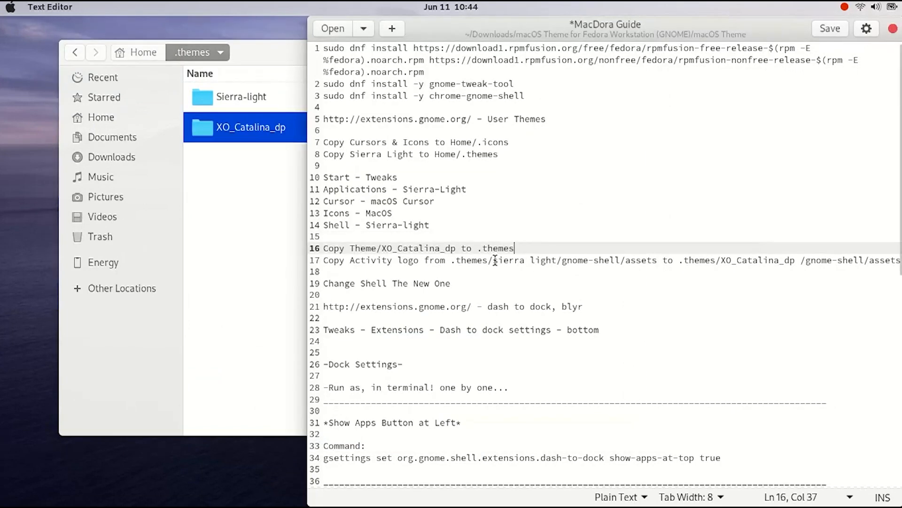
pyautogui.click(247, 96)
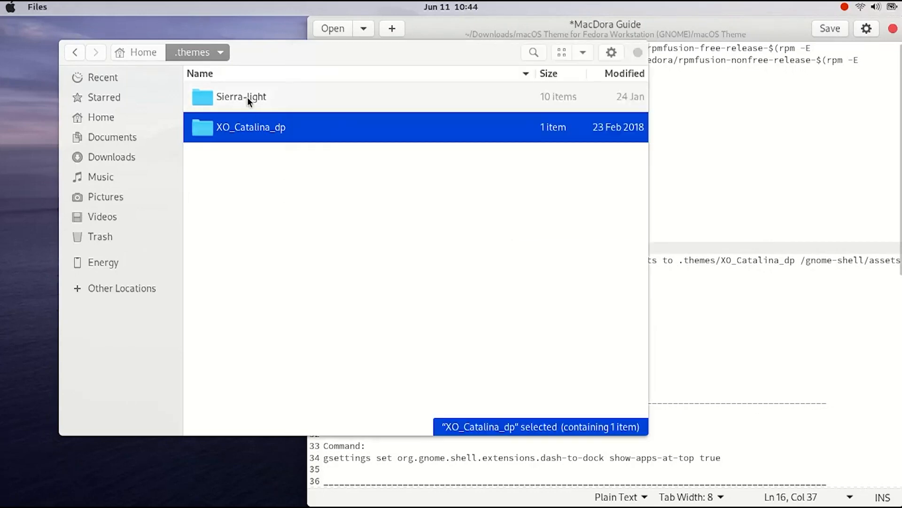
# Open Sierra-light's gnome-shell assets folder, switch to icon view, and copy activities.svg
pyautogui.doubleClick(248, 97)
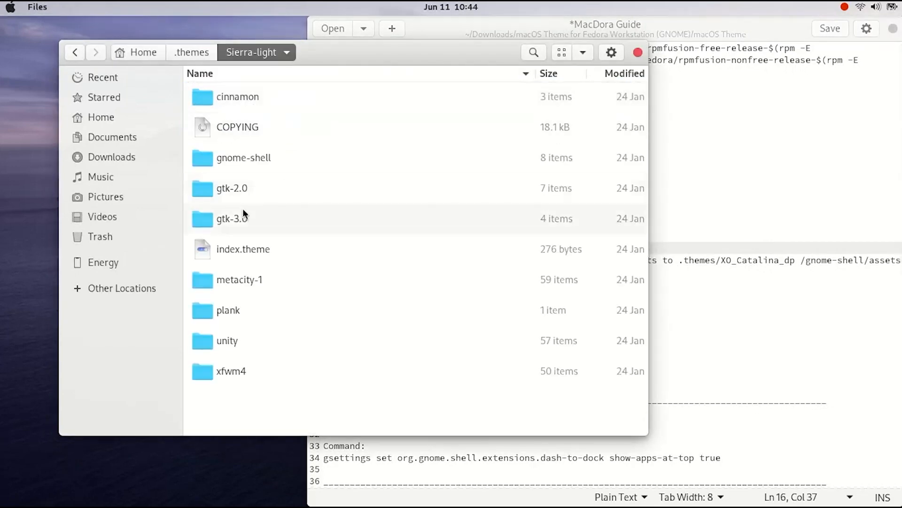
pyautogui.doubleClick(237, 165)
pyautogui.doubleClick(235, 101)
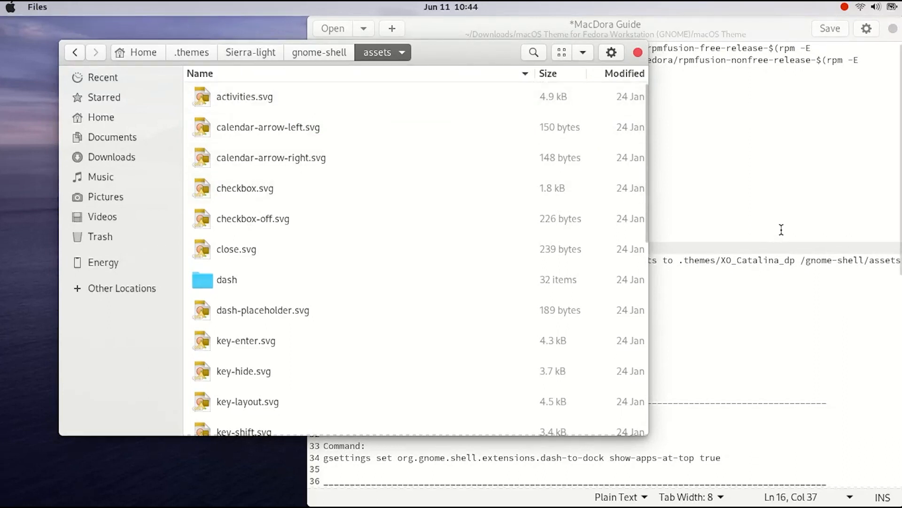
pyautogui.click(586, 53)
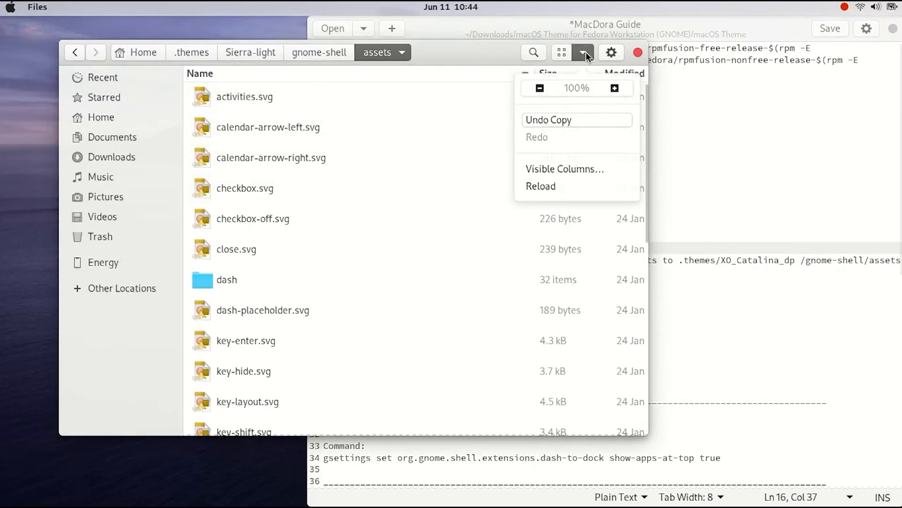
pyautogui.click(611, 50)
pyautogui.click(611, 51)
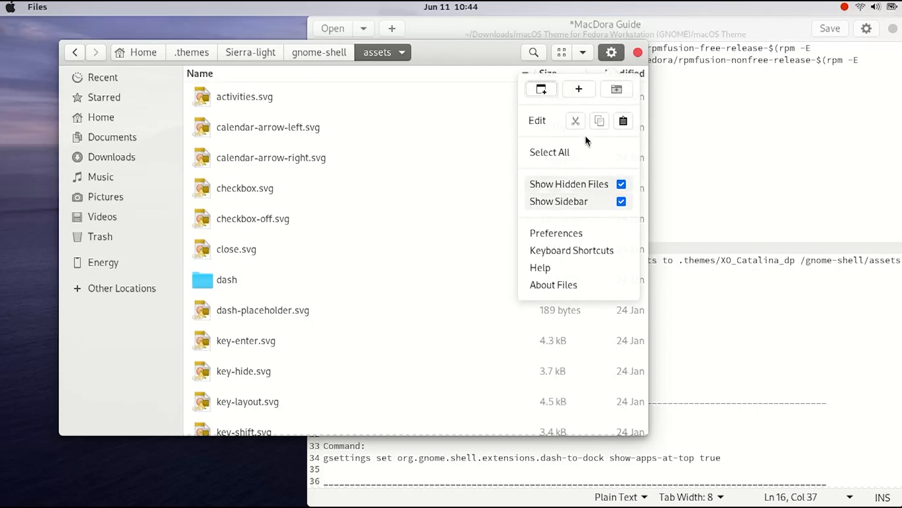
pyautogui.click(561, 52)
pyautogui.click(562, 53)
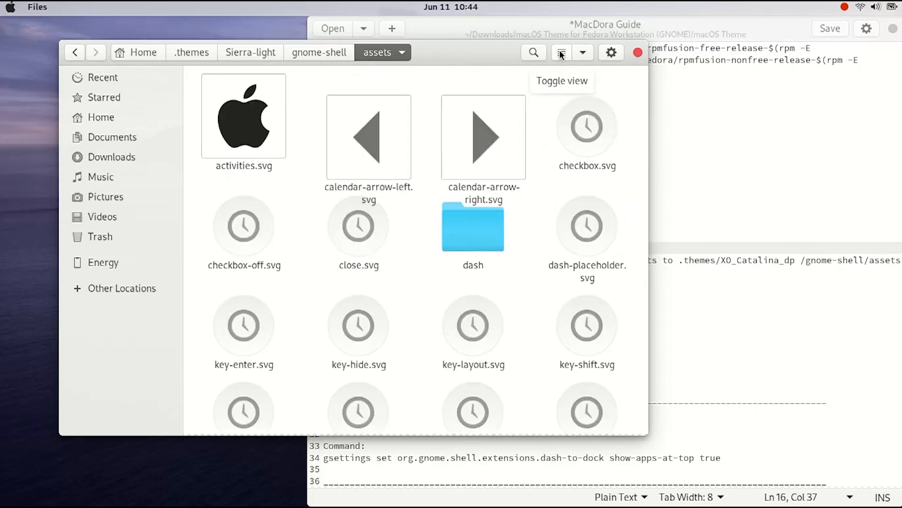
pyautogui.rightClick(243, 117)
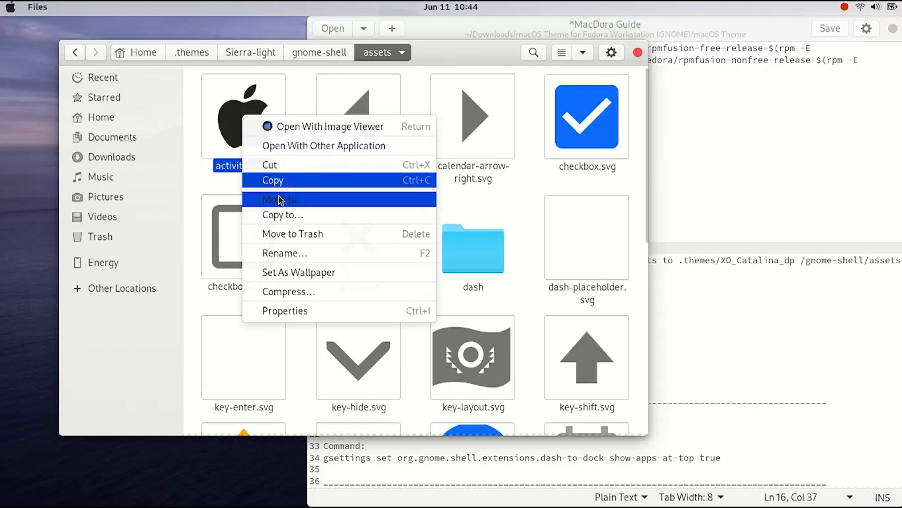
pyautogui.click(270, 181)
# Paste activities.svg into the assets folder of XO_Catalina_dp's gnome-shell folder
pyautogui.click(249, 58)
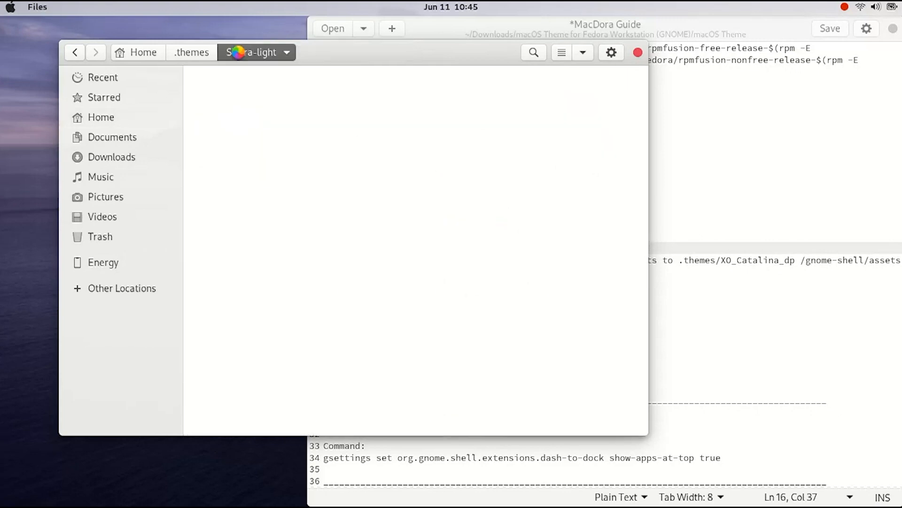
pyautogui.click(197, 52)
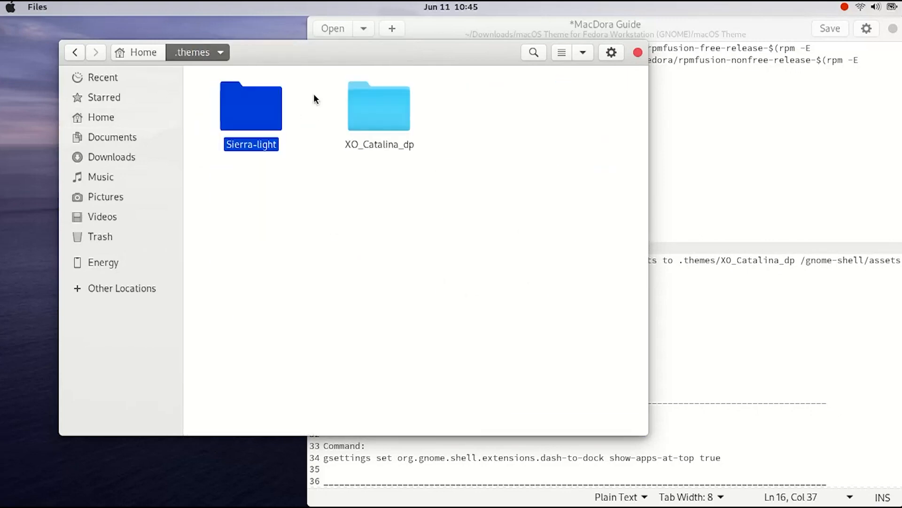
pyautogui.doubleClick(378, 109)
pyautogui.doubleClick(253, 104)
pyautogui.doubleClick(254, 103)
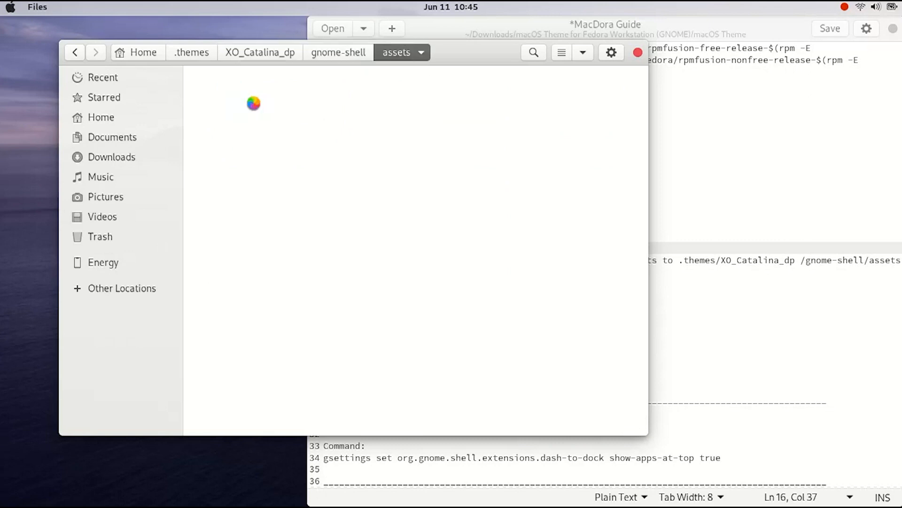
pyautogui.rightClick(306, 163)
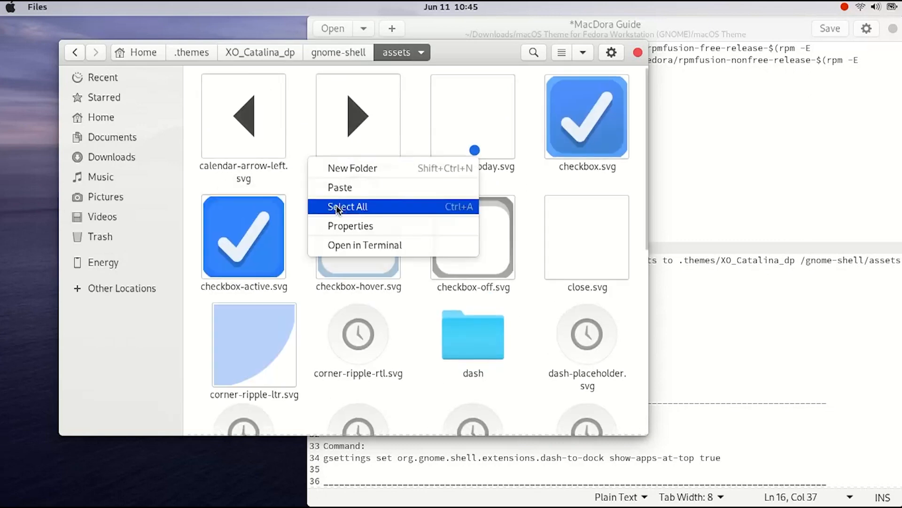
pyautogui.click(340, 189)
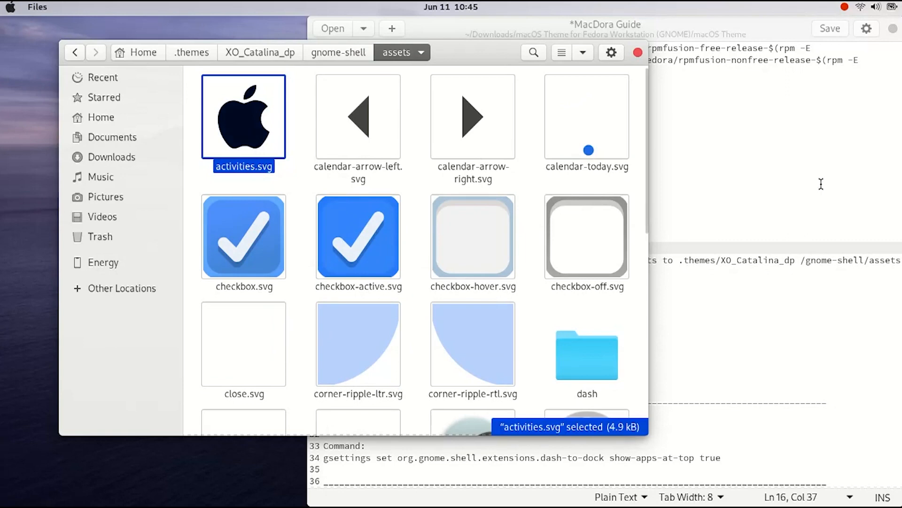
# Open Tweaks, set the Shell theme to XO_Catalina_dp, and close Tweaks
pyautogui.click(839, 197)
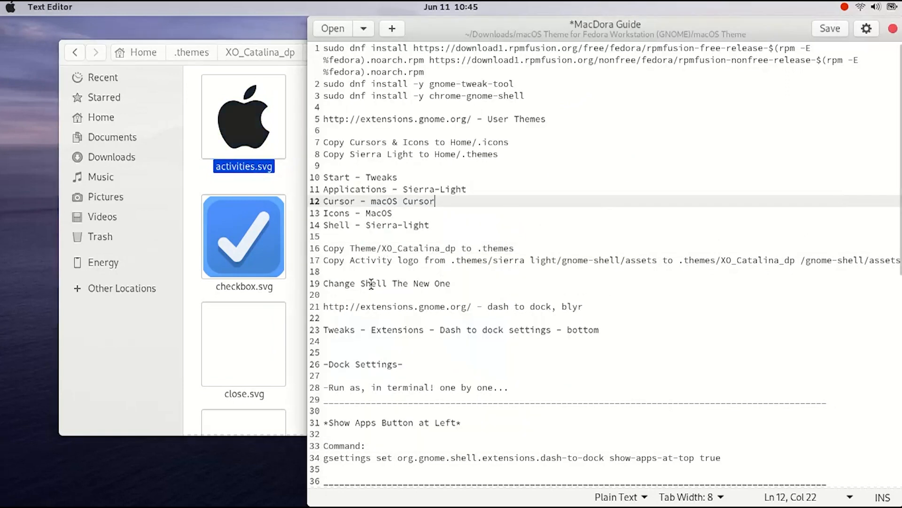
pyautogui.moveTo(1, 2)
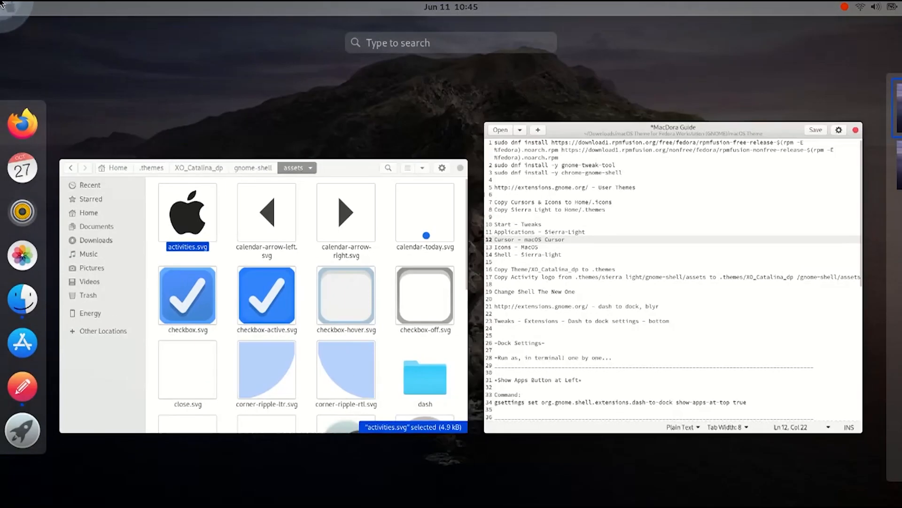
pyautogui.write('t')
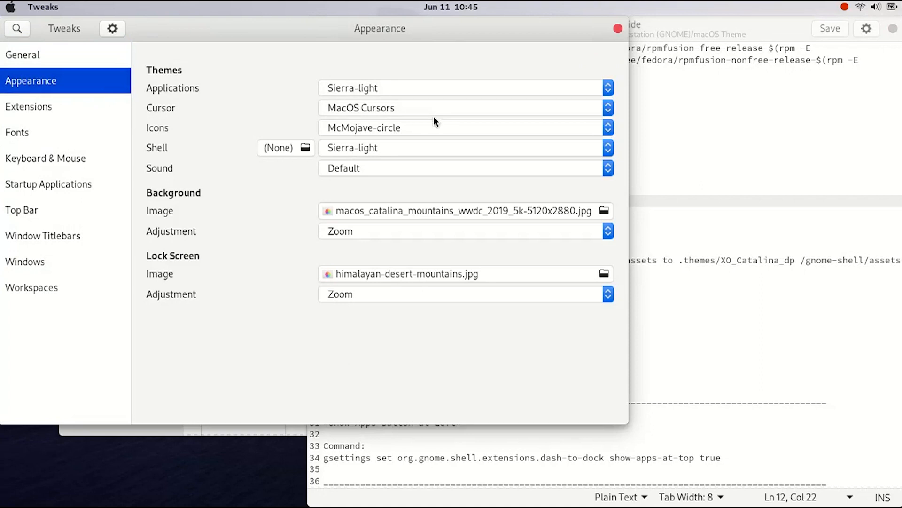
pyautogui.click(443, 149)
pyautogui.click(390, 165)
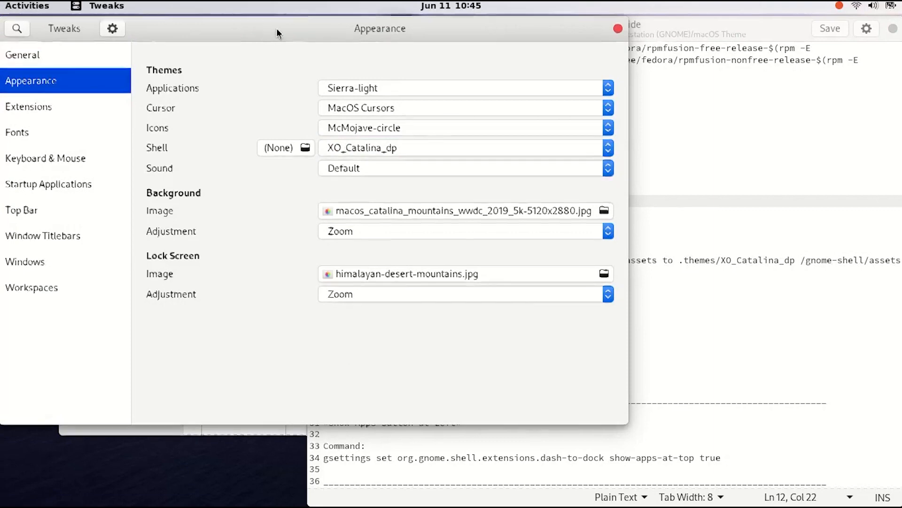
pyautogui.moveTo(277, 28); pyautogui.dragTo(325, 47)
pyautogui.click(666, 51)
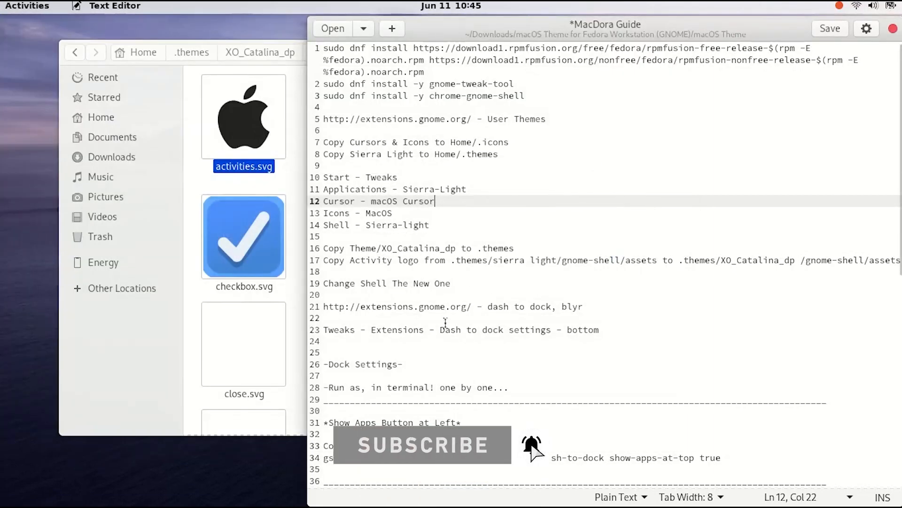
pyautogui.moveTo(471, 307); pyautogui.dragTo(324, 307)
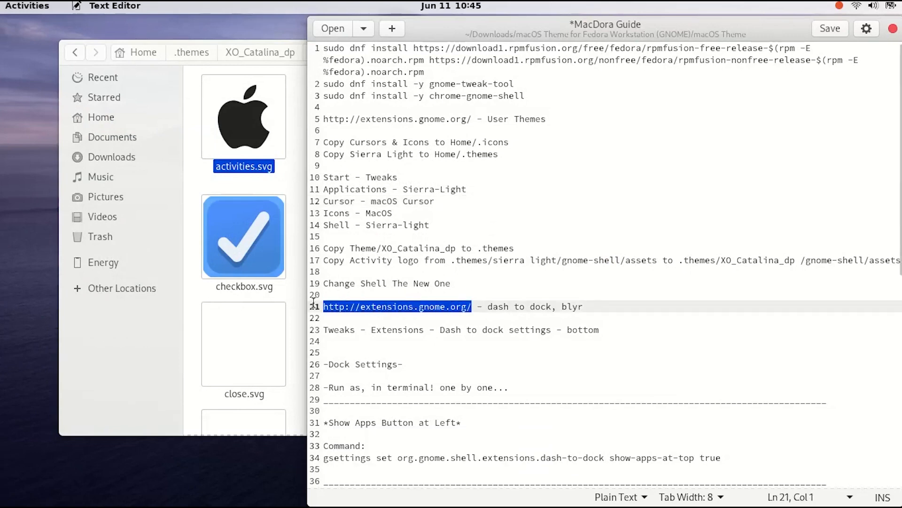
pyautogui.rightClick(335, 308)
pyautogui.click(366, 369)
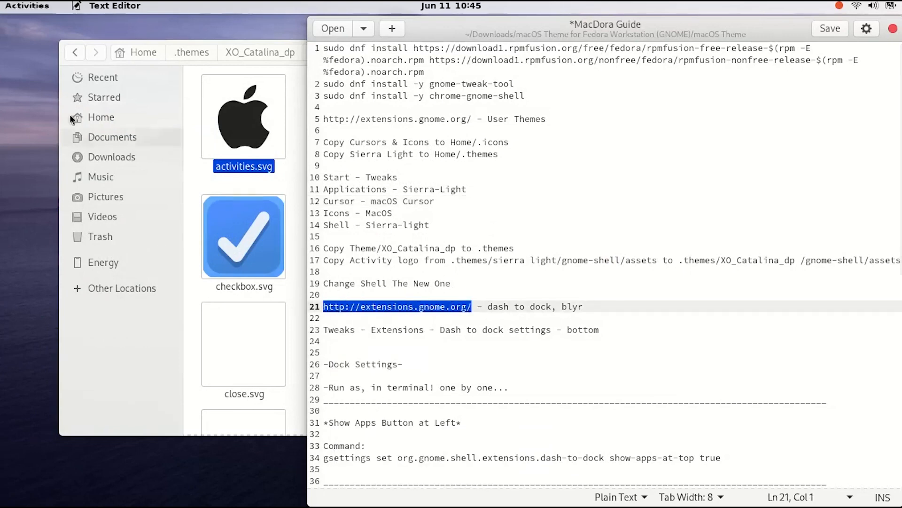
pyautogui.moveTo(1, 1)
pyautogui.click(21, 128)
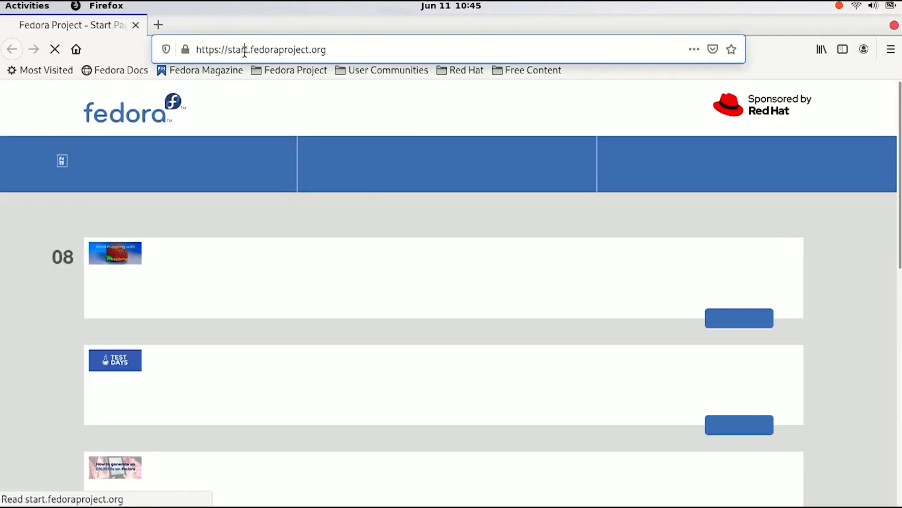
pyautogui.click(242, 49)
pyautogui.hotkey('ctrl', 'v')
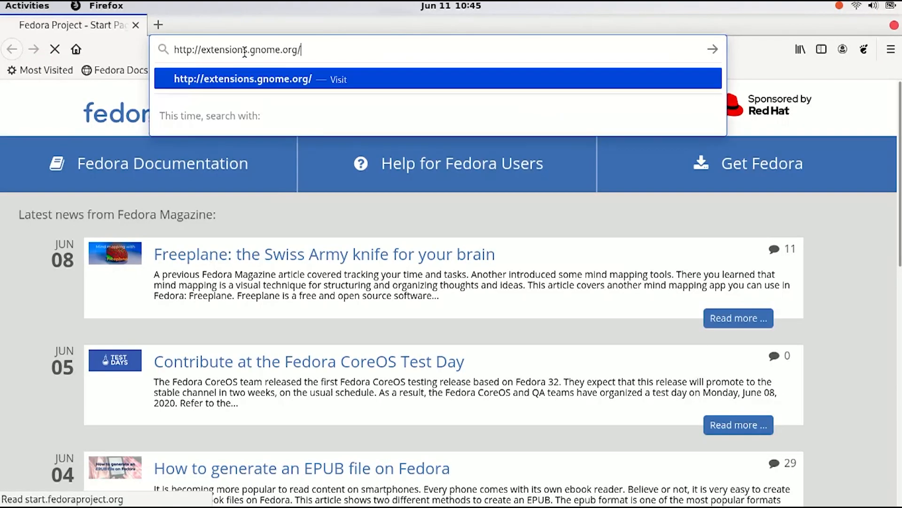
pyautogui.press('Return')
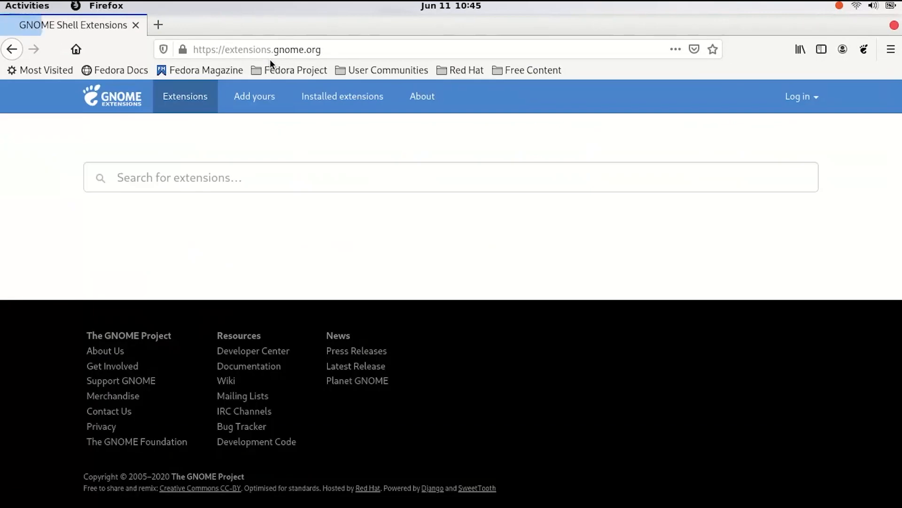
# Search for dash to dock, open the Dash to Dock extension, and install it
pyautogui.click(132, 175)
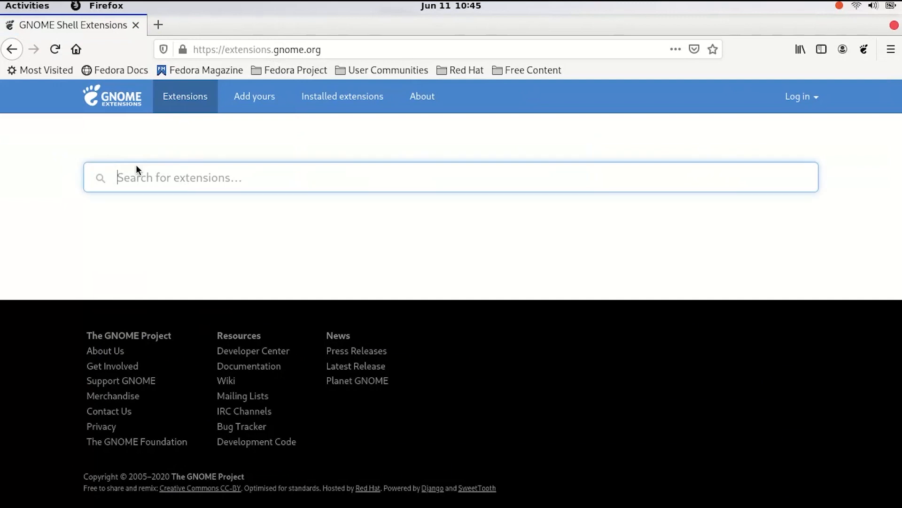
pyautogui.write('dash to dock')
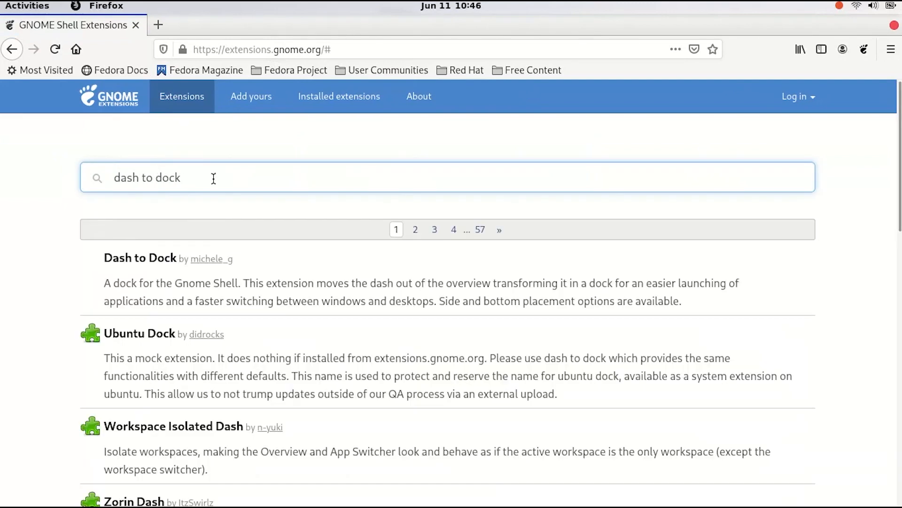
pyautogui.click(147, 265)
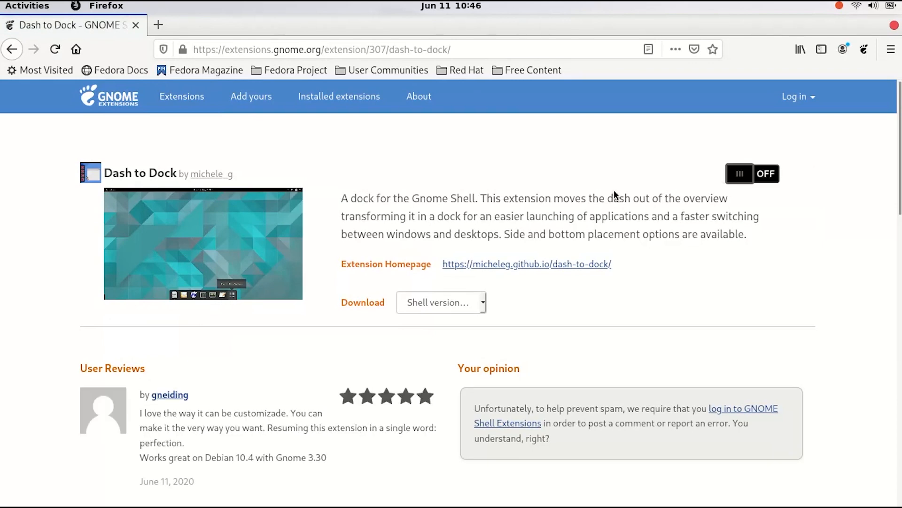
pyautogui.click(754, 177)
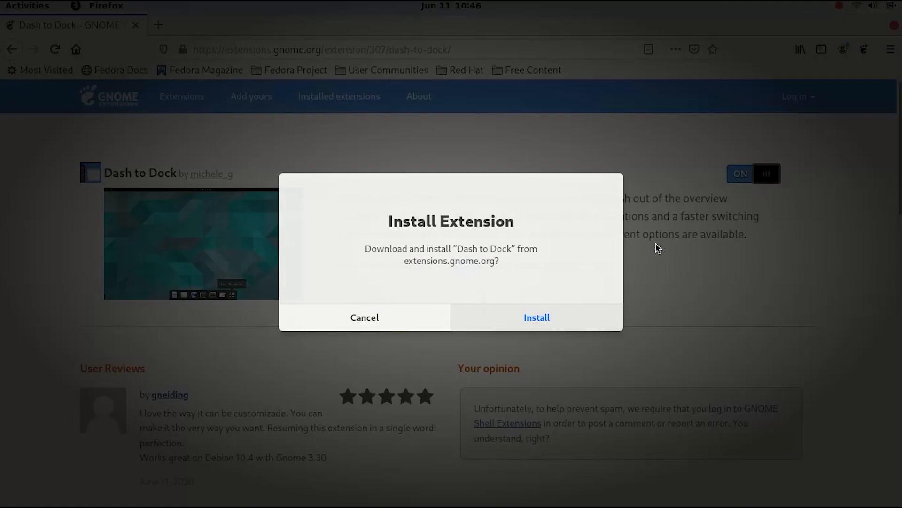
pyautogui.click(558, 311)
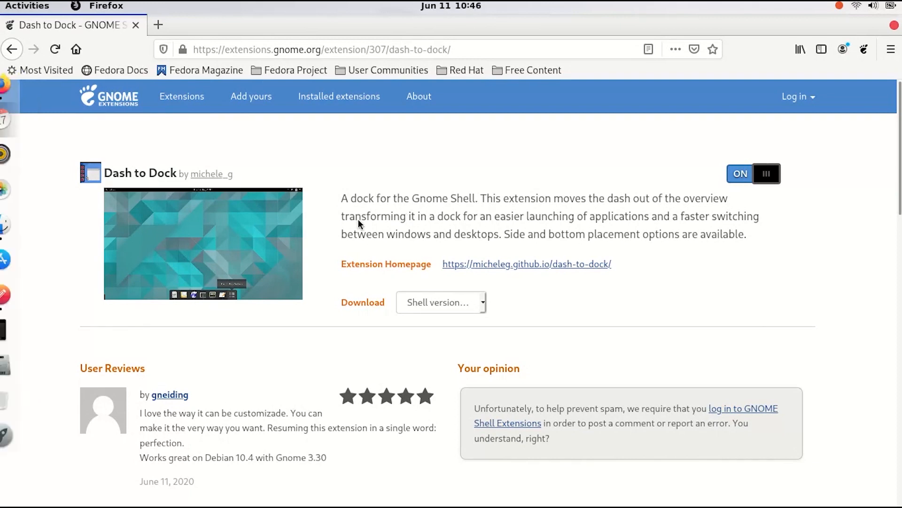
# Search the extensions site for blyr, open the Blyr extension, and install it
pyautogui.click(11, 50)
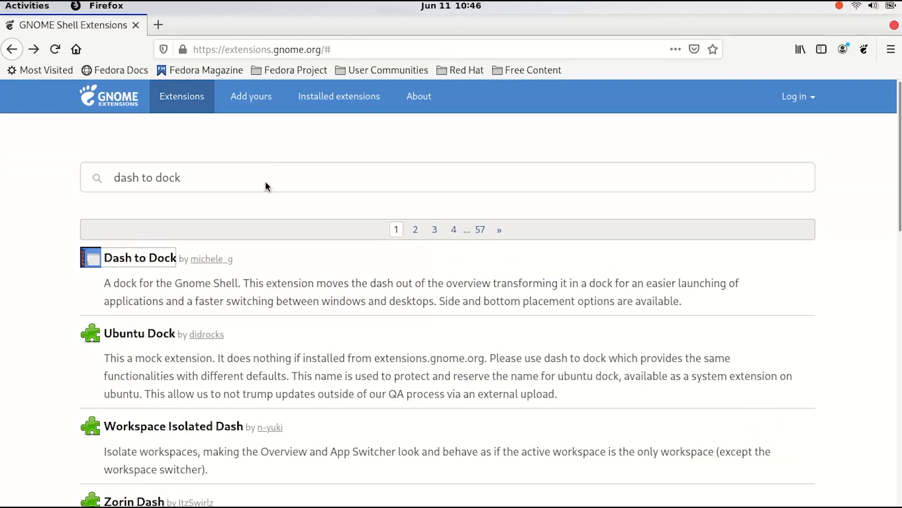
pyautogui.tripleClick(143, 163)
pyautogui.write('blyr')
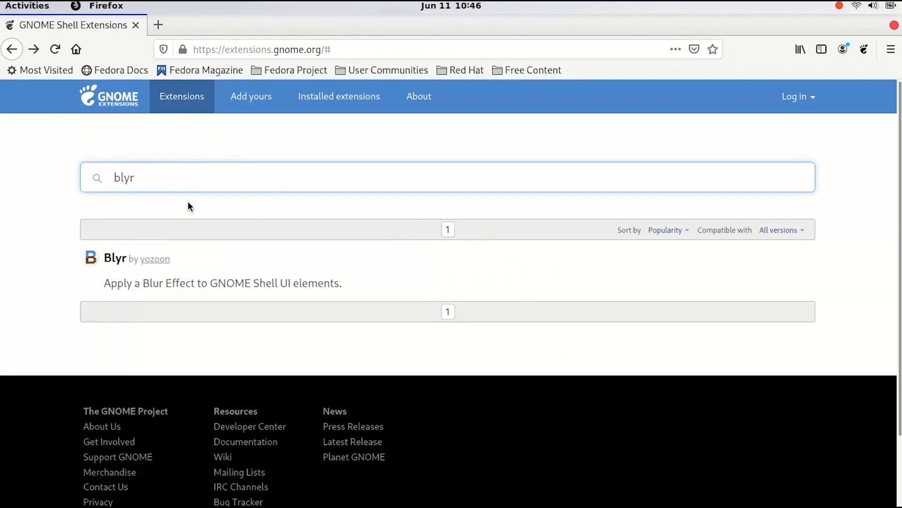
pyautogui.click(115, 258)
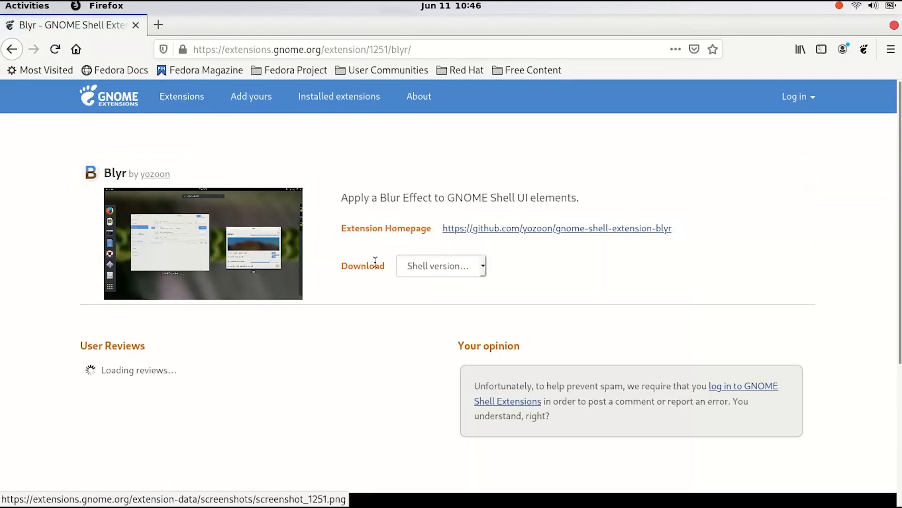
pyautogui.moveTo(1, 138)
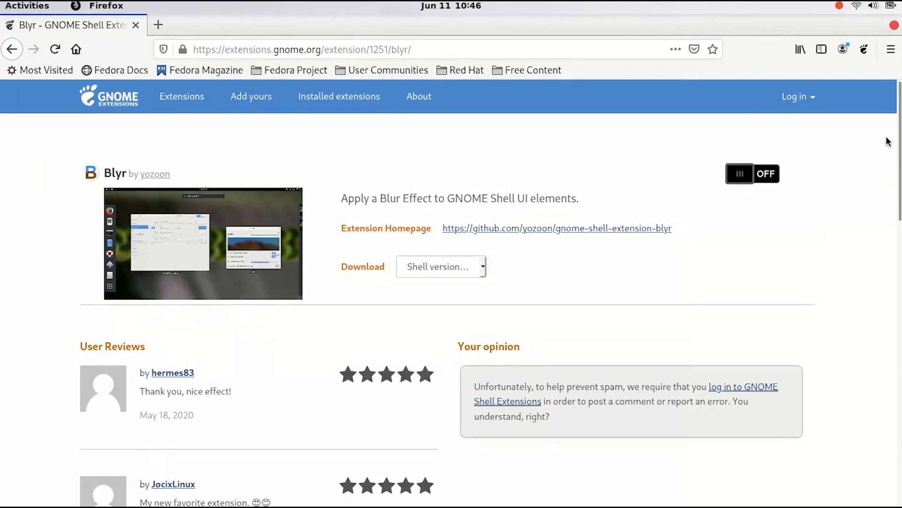
pyautogui.click(764, 174)
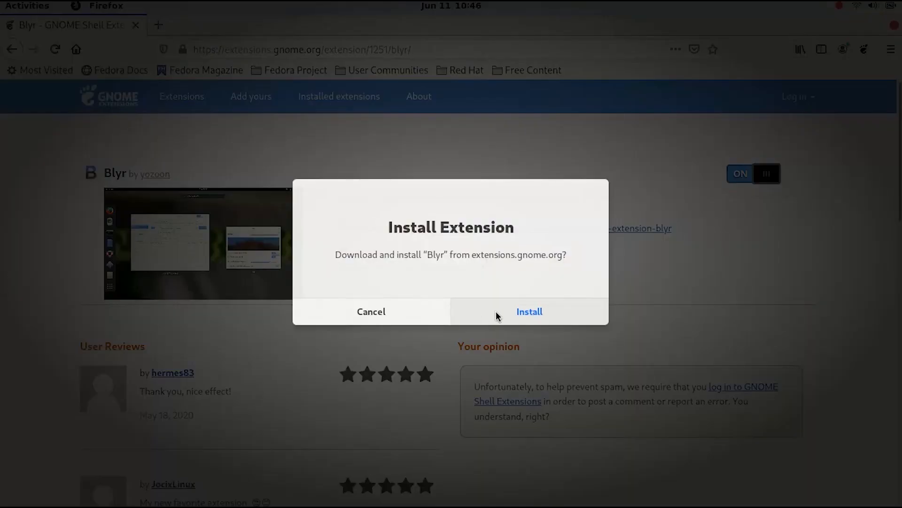
pyautogui.click(496, 312)
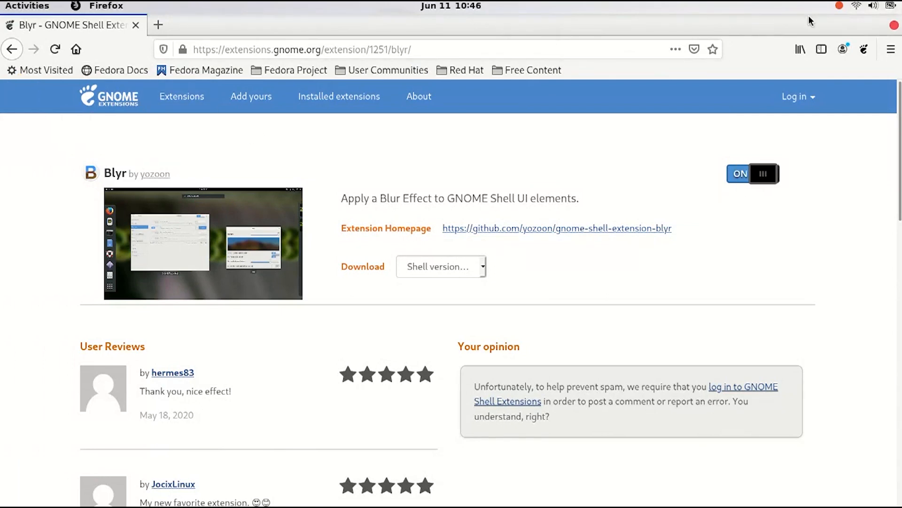
# Close Firefox, launch Tweaks and open its Extensions section
pyautogui.click(894, 25)
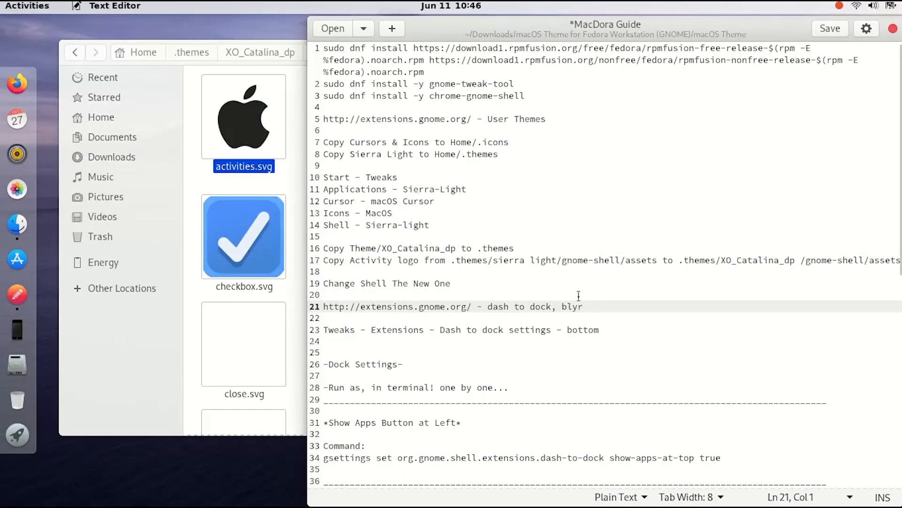
pyautogui.moveTo(0, 0)
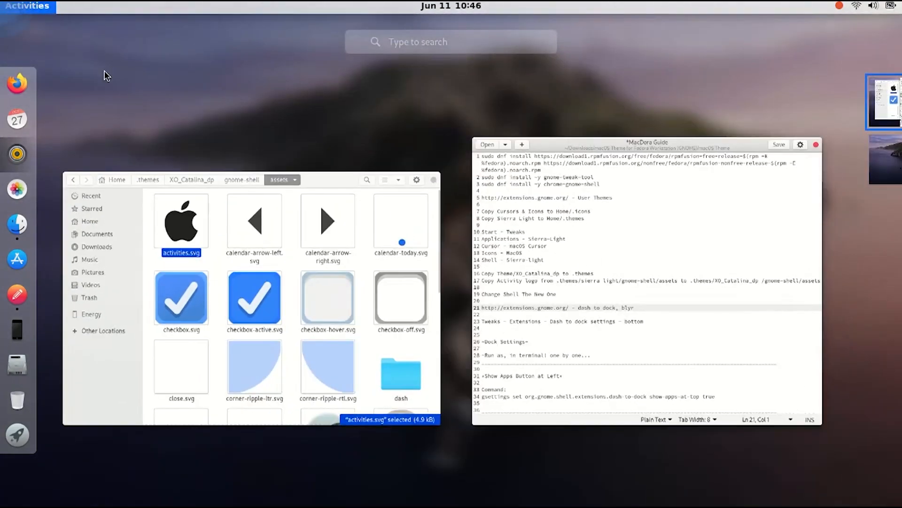
pyautogui.write('tweak')
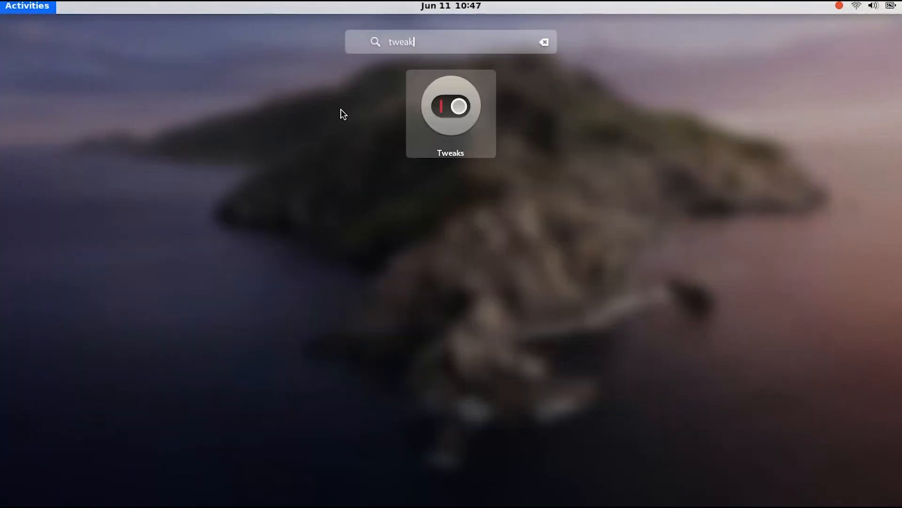
pyautogui.click(449, 112)
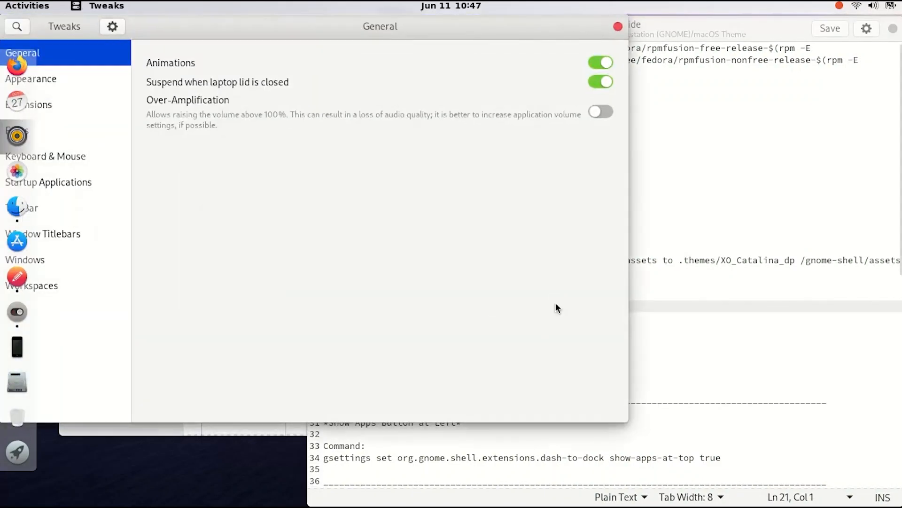
pyautogui.moveTo(179, 24); pyautogui.dragTo(269, 54)
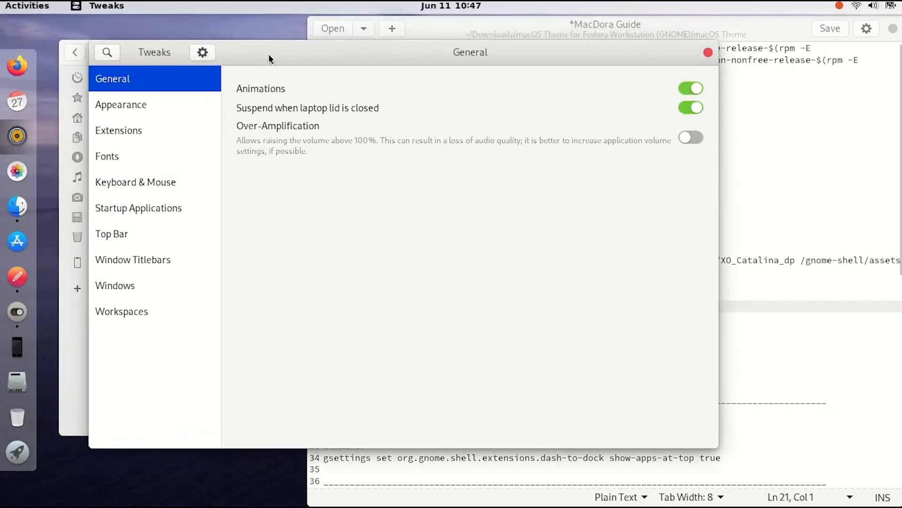
pyautogui.click(115, 129)
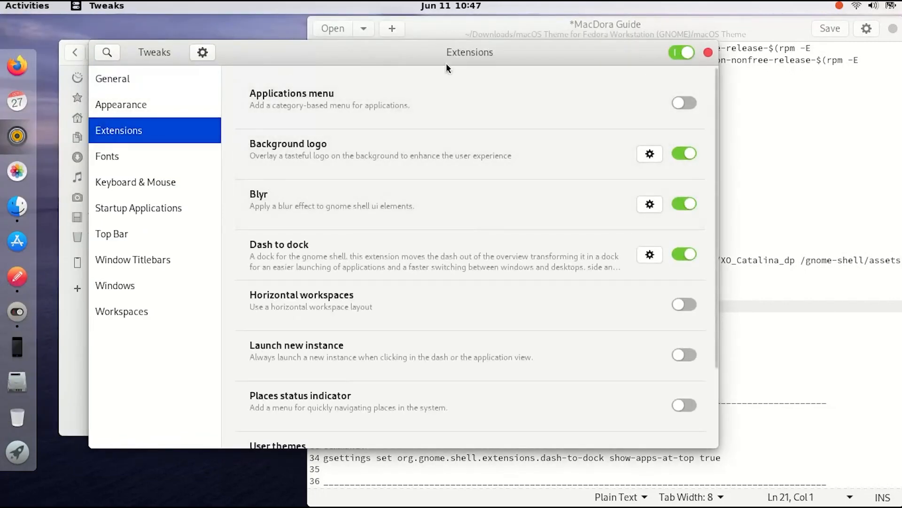
# Open the Dash to Dock settings, set the dock's position on screen to Bottom, and close the settings
pyautogui.click(749, 178)
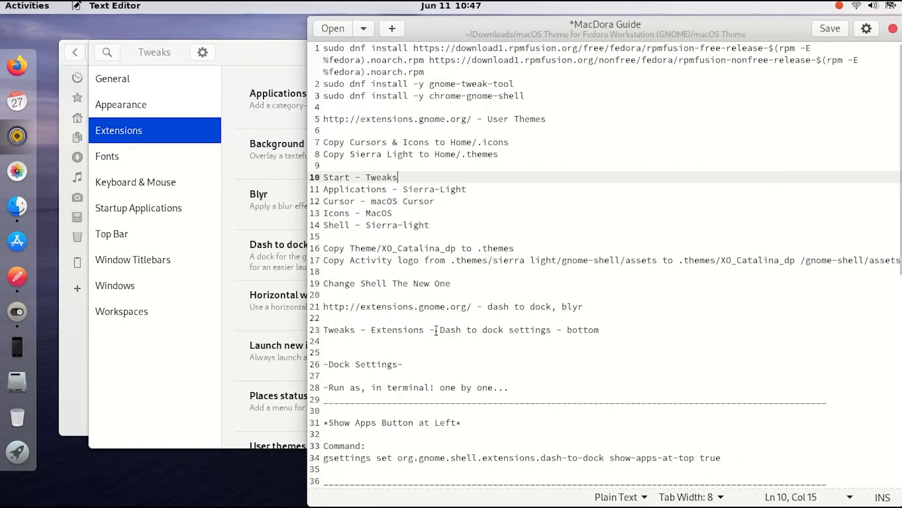
pyautogui.click(216, 318)
pyautogui.click(161, 138)
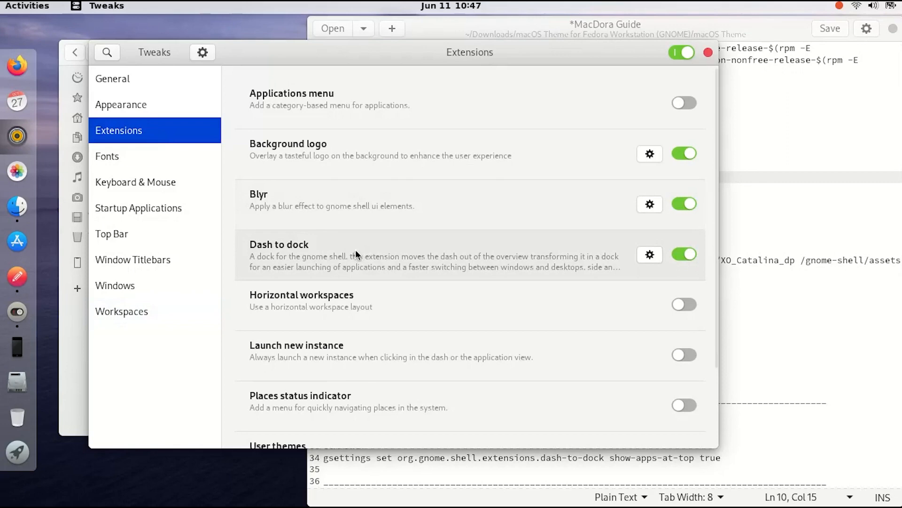
pyautogui.click(640, 254)
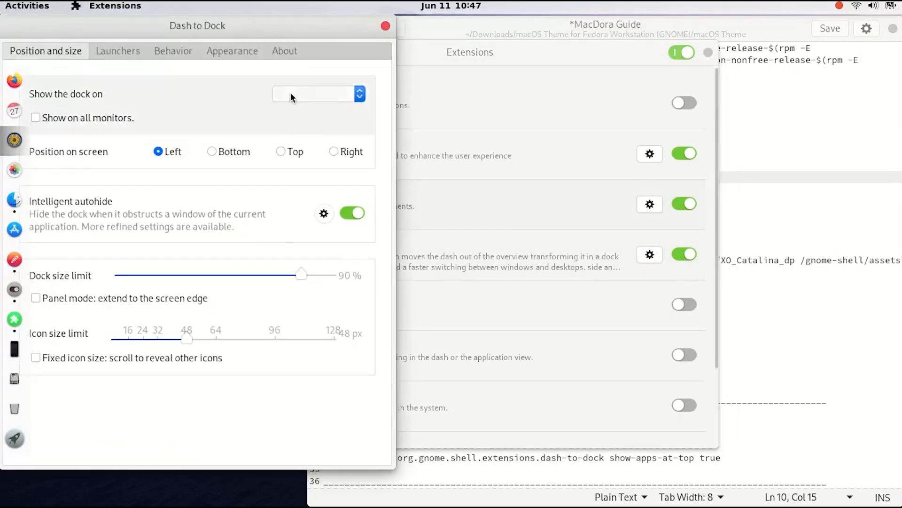
pyautogui.moveTo(216, 21); pyautogui.dragTo(431, 48)
pyautogui.click(506, 117)
pyautogui.click(506, 120)
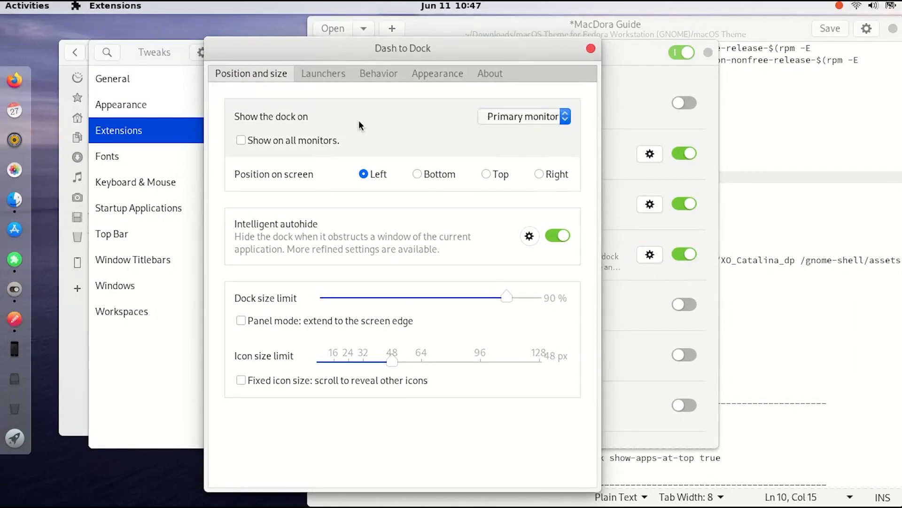
pyautogui.click(432, 177)
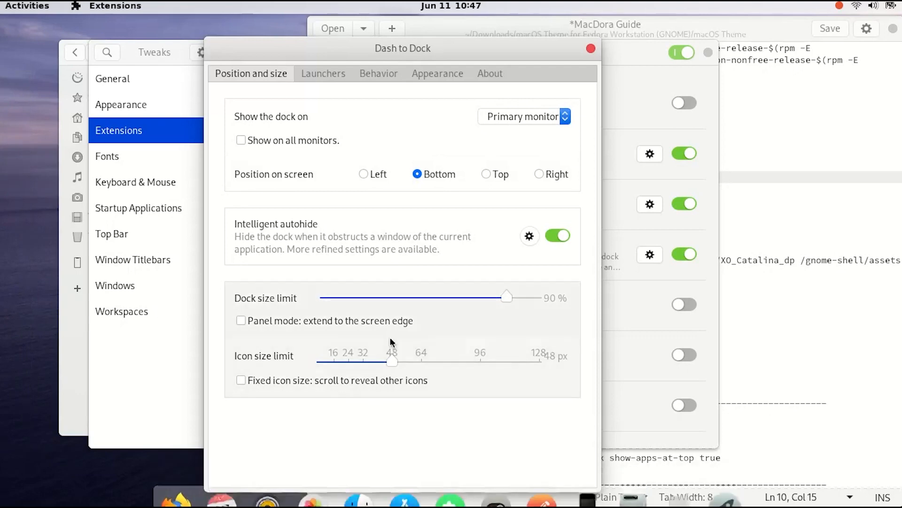
pyautogui.click(591, 48)
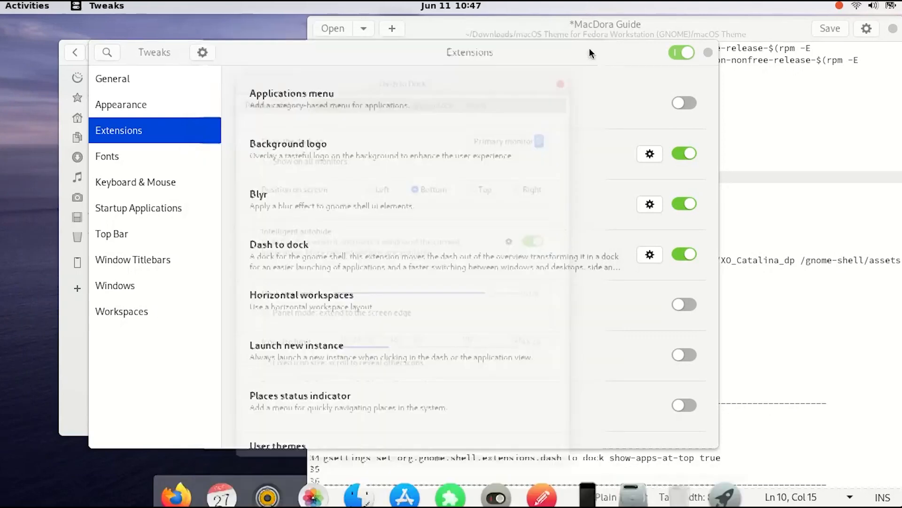
# Close Tweaks and open a Terminal from the Activities search
pyautogui.click(775, 189)
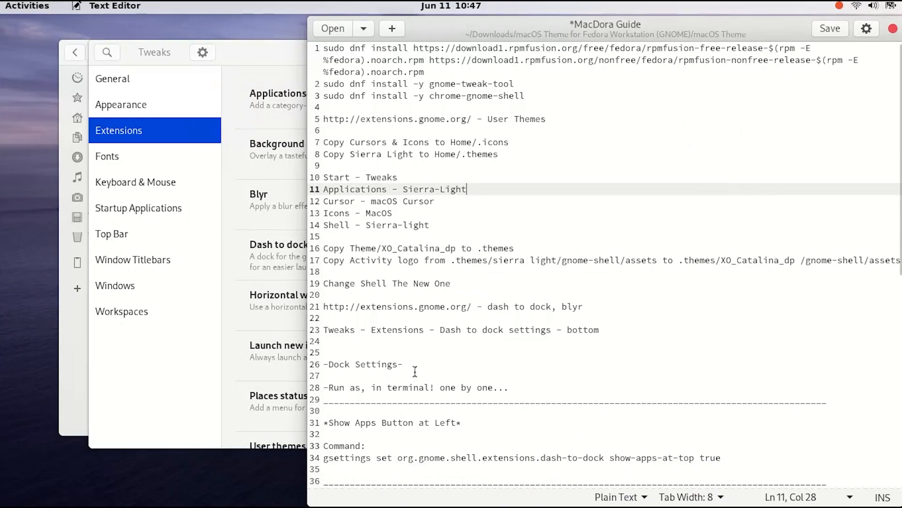
pyautogui.click(159, 431)
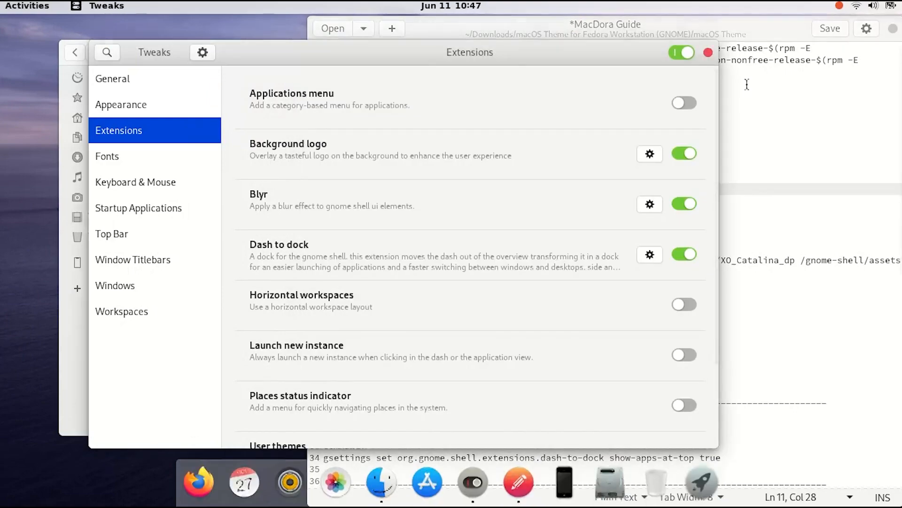
pyautogui.click(707, 52)
pyautogui.click(27, 5)
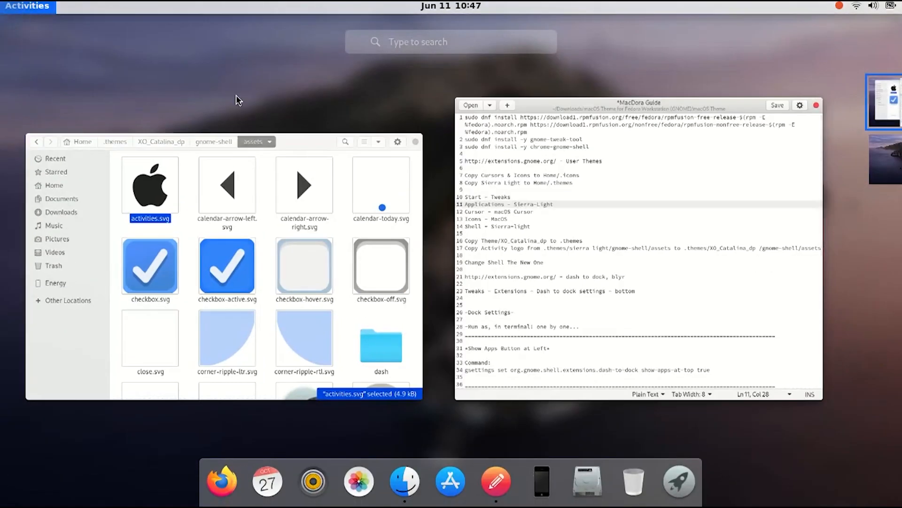
pyautogui.write('ter')
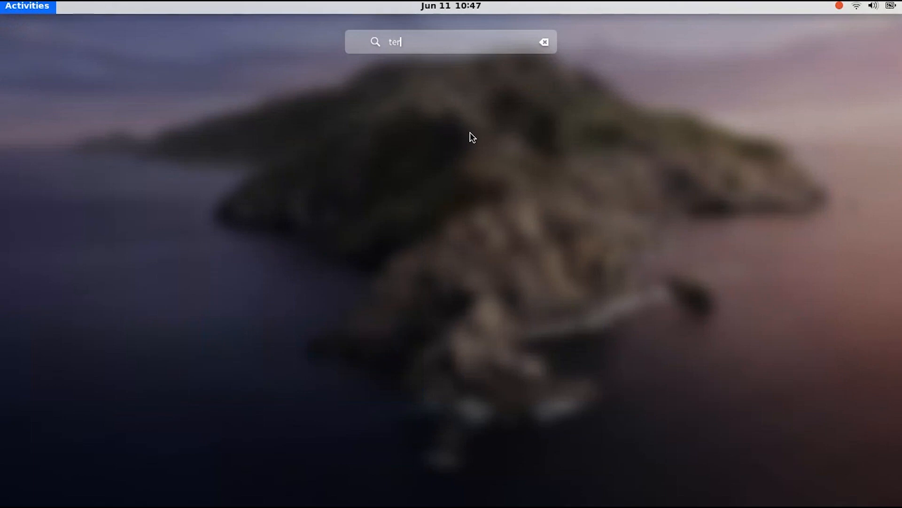
pyautogui.click(472, 109)
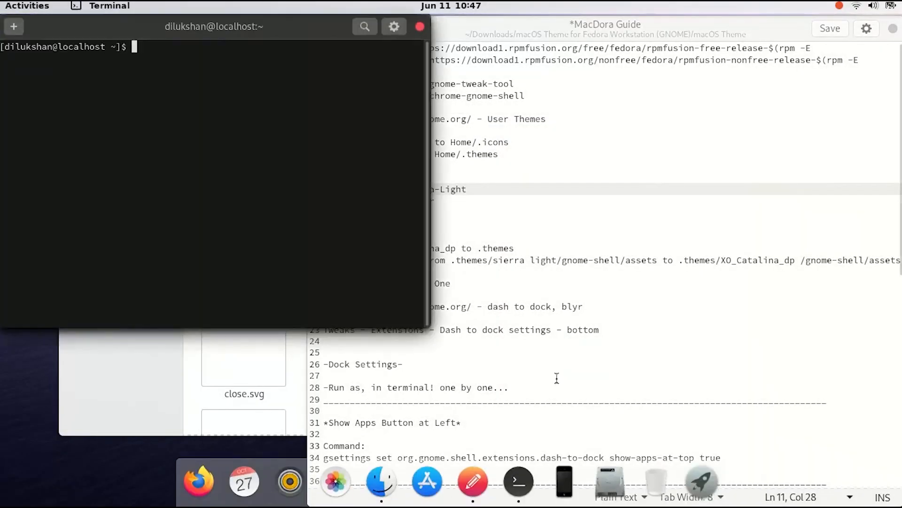
# Copy the show-apps-at-top true gsettings command from the guide and run it in the terminal
pyautogui.click(572, 388)
pyautogui.moveTo(726, 453); pyautogui.dragTo(324, 459)
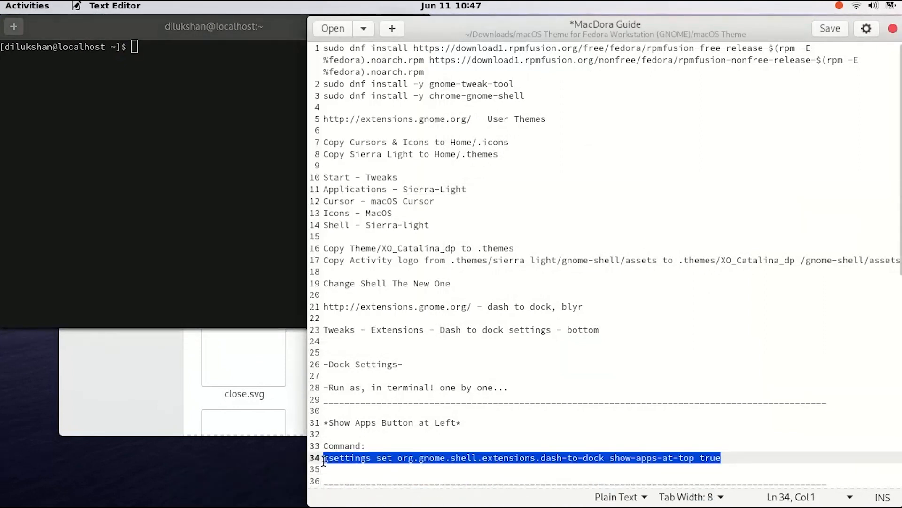
pyautogui.rightClick(357, 458)
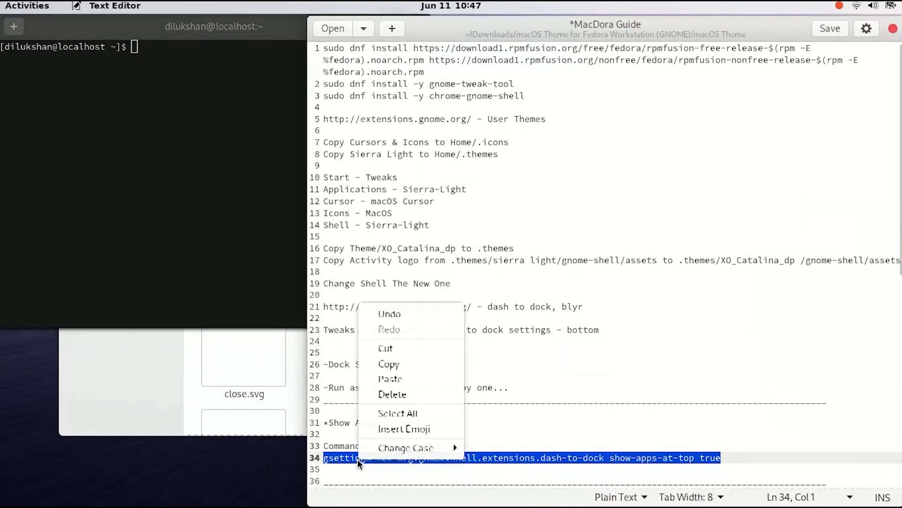
pyautogui.click(384, 364)
pyautogui.rightClick(195, 235)
pyautogui.click(252, 278)
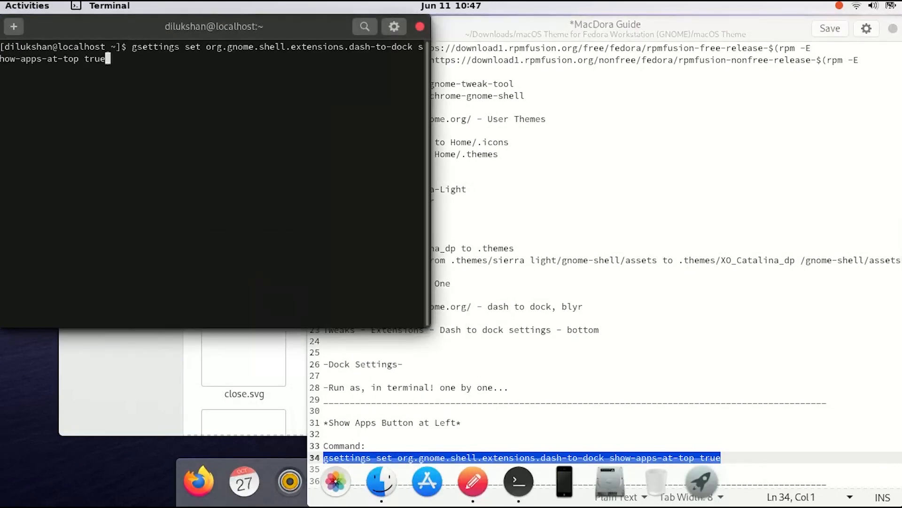
pyautogui.press('Return')
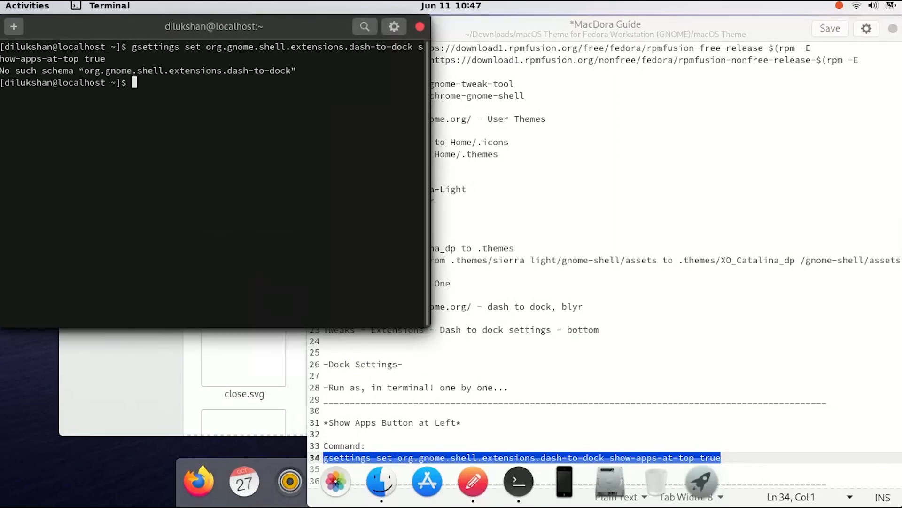
# Copy the running-indicator-style DEFAULT gsettings command from the guide and run it in the terminal
pyautogui.rightClick(231, 240)
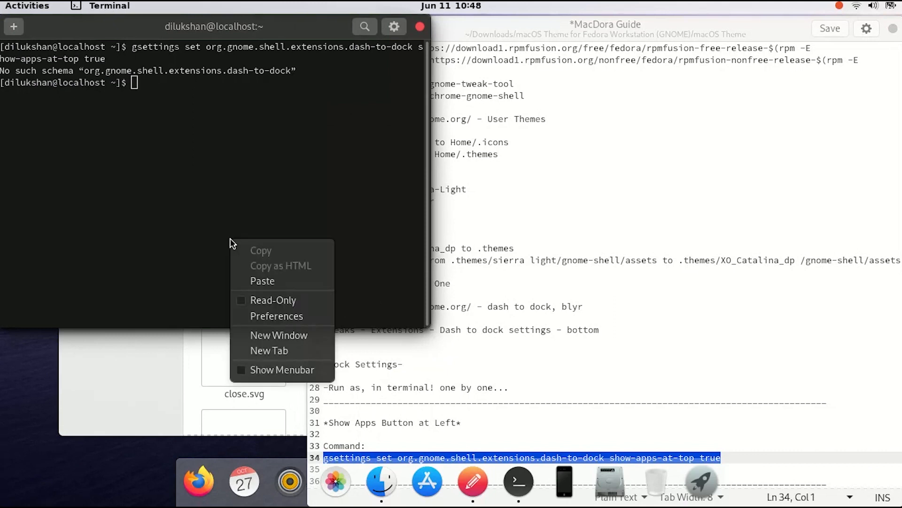
pyautogui.click(147, 211)
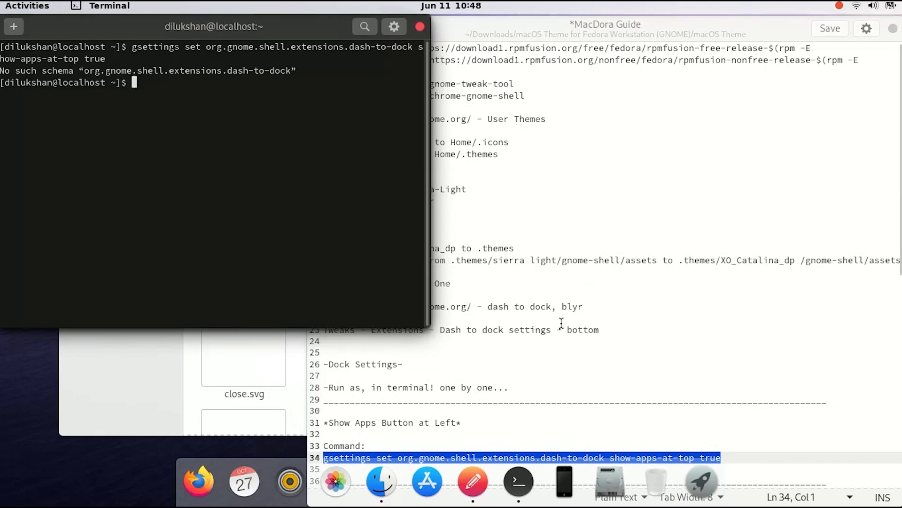
pyautogui.click(557, 342)
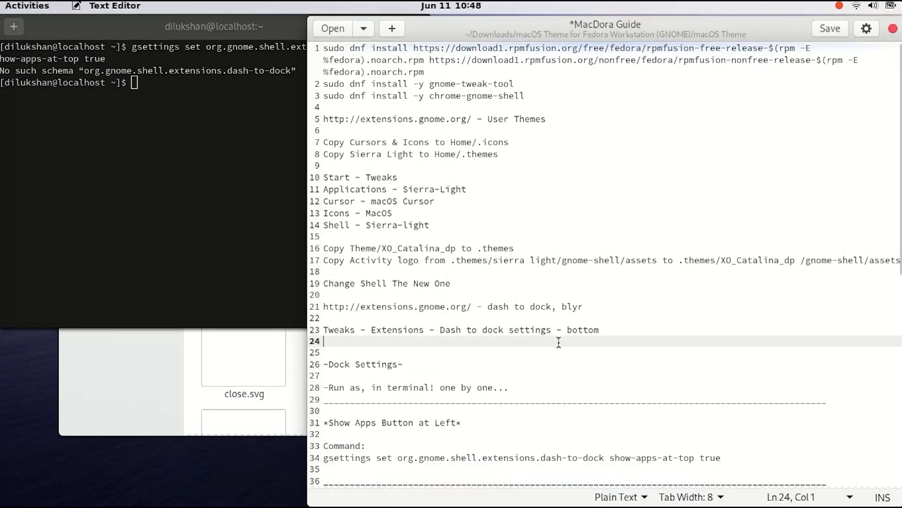
pyautogui.scroll(-2, 559, 342)
pyautogui.scroll(-1, 558, 347)
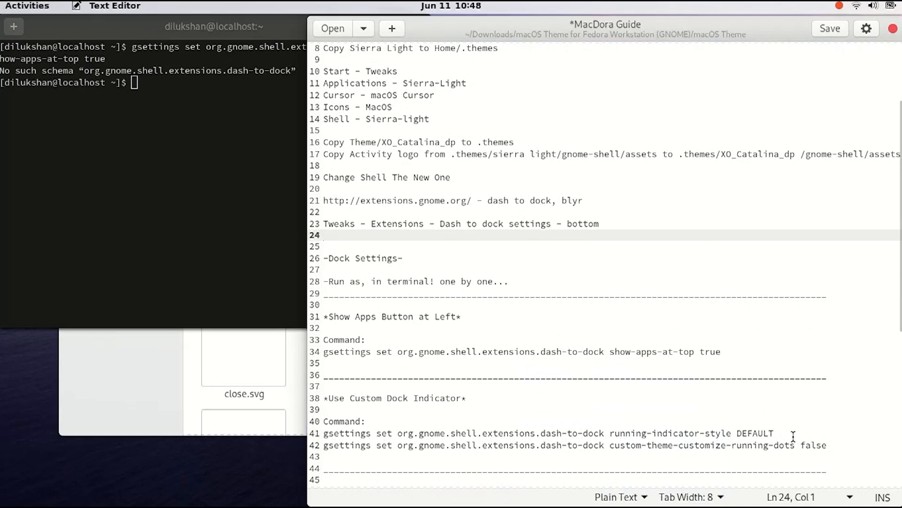
pyautogui.moveTo(794, 436); pyautogui.dragTo(318, 440)
pyautogui.rightClick(388, 433)
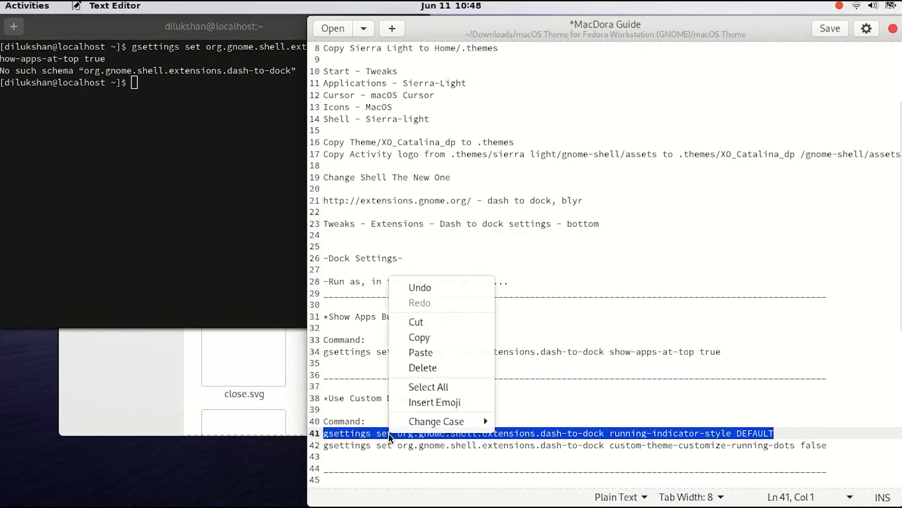
pyautogui.click(425, 336)
pyautogui.rightClick(147, 163)
pyautogui.click(178, 201)
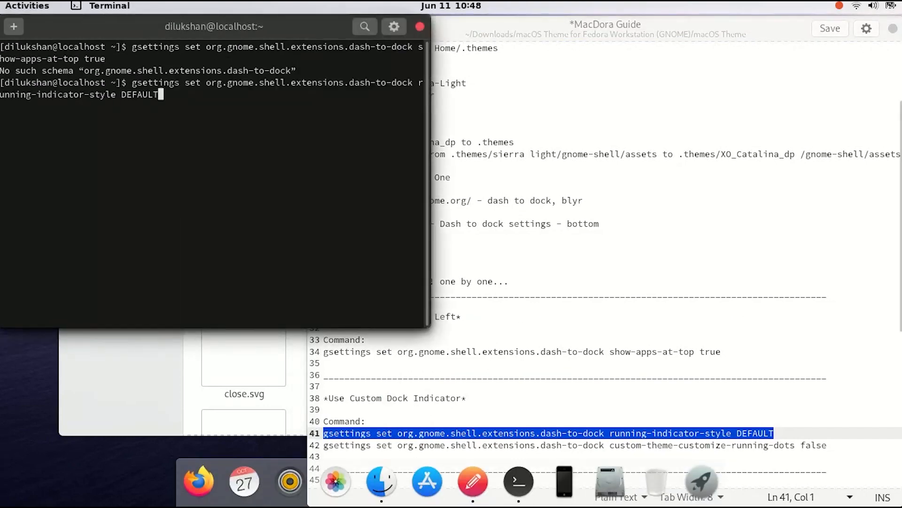
pyautogui.press('Return')
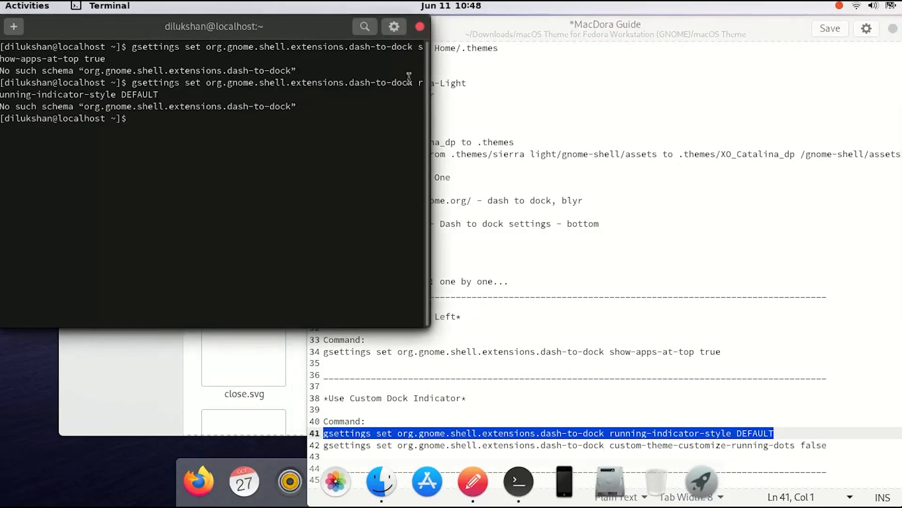
# Close the terminal window and cancel closing the guide
pyautogui.click(421, 27)
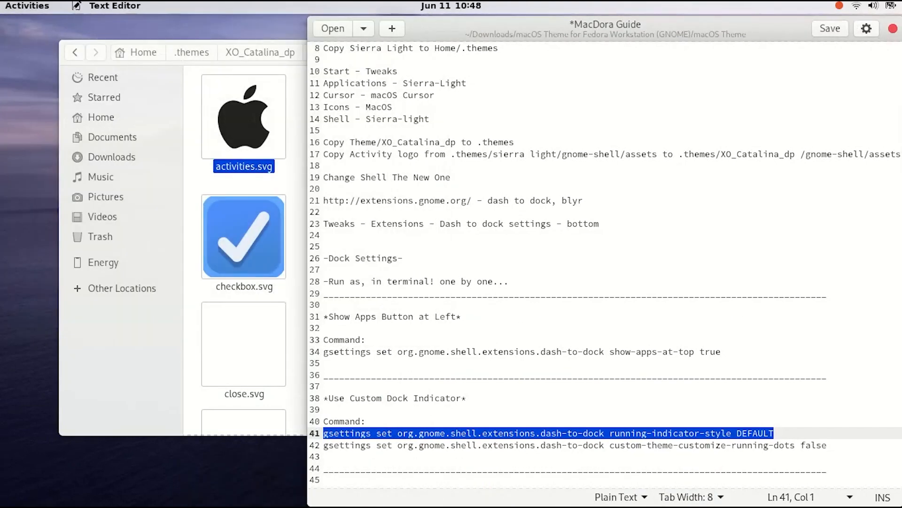
pyautogui.click(894, 30)
pyautogui.click(606, 295)
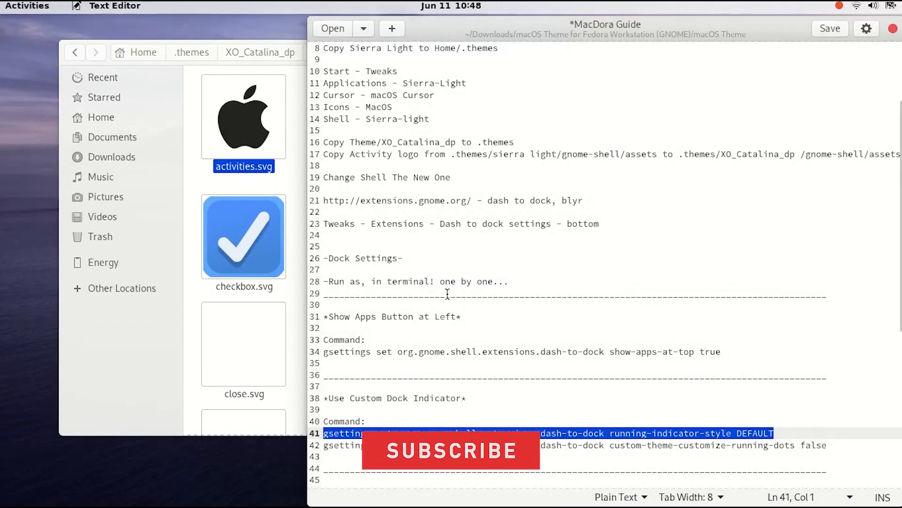
# Review the remaining dock settings commands in the guide
pyautogui.scroll(5, 414, 364)
pyautogui.scroll(-10, 414, 364)
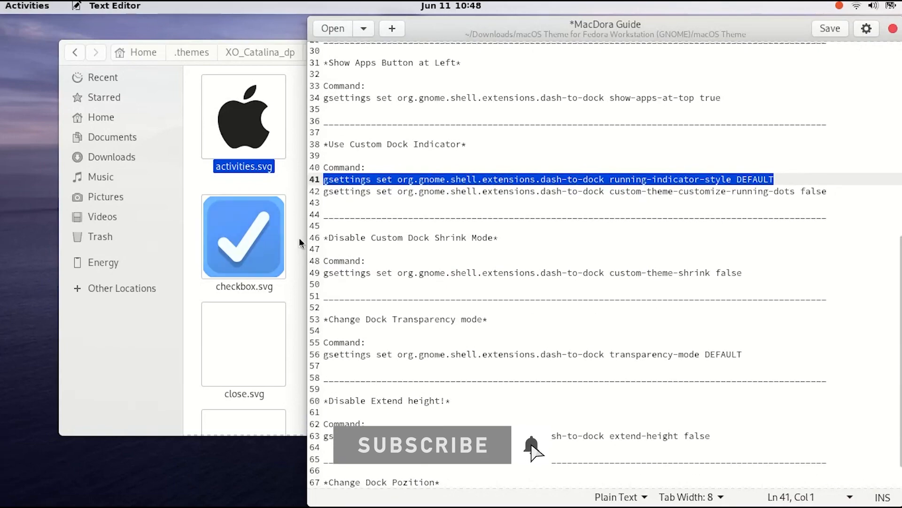
pyautogui.moveTo(324, 145); pyautogui.dragTo(475, 330)
pyautogui.click(441, 203)
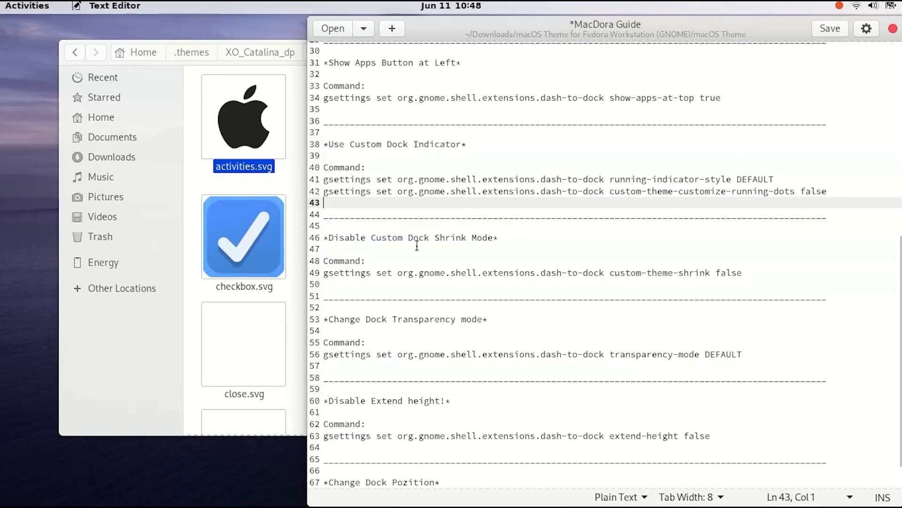
# Close the guide, saving its changes, and close the file manager window
pyautogui.click(893, 28)
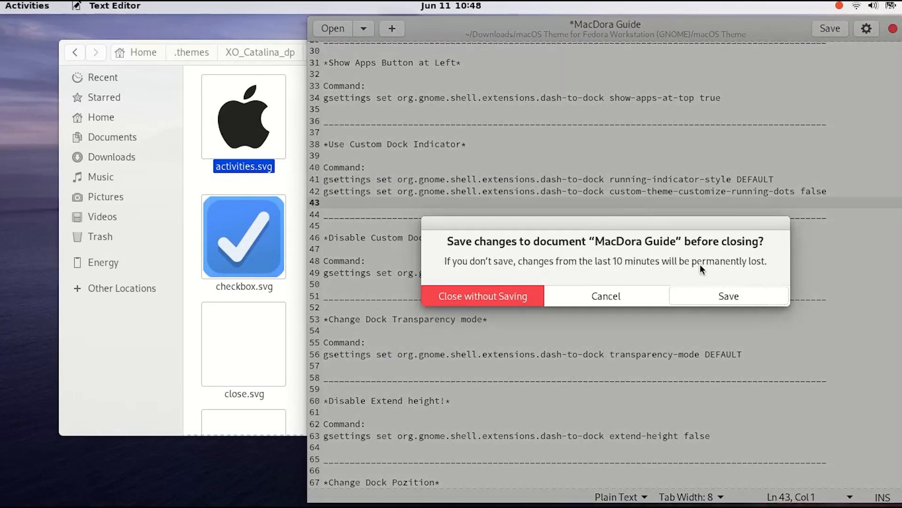
pyautogui.click(708, 288)
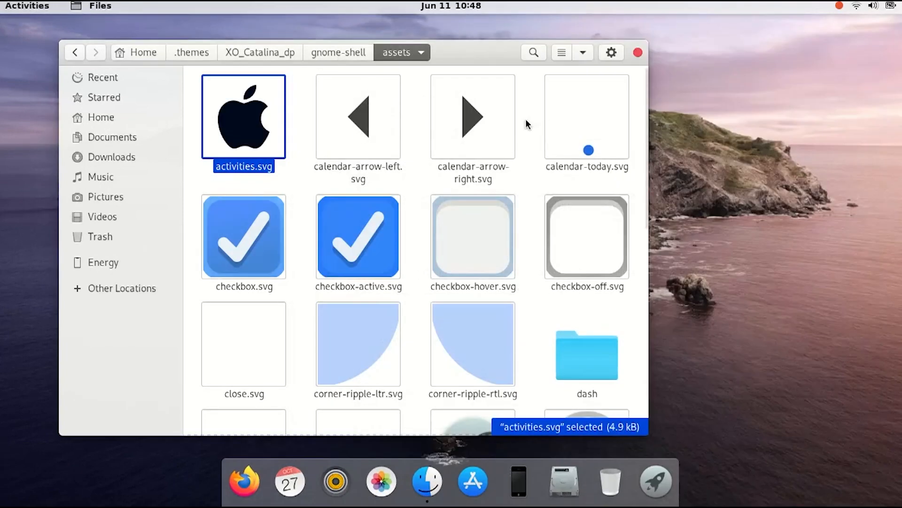
pyautogui.click(638, 52)
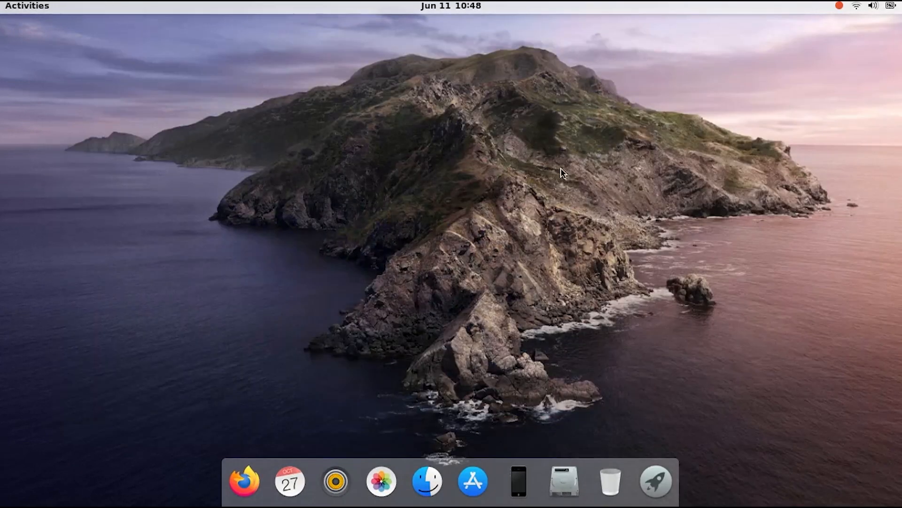